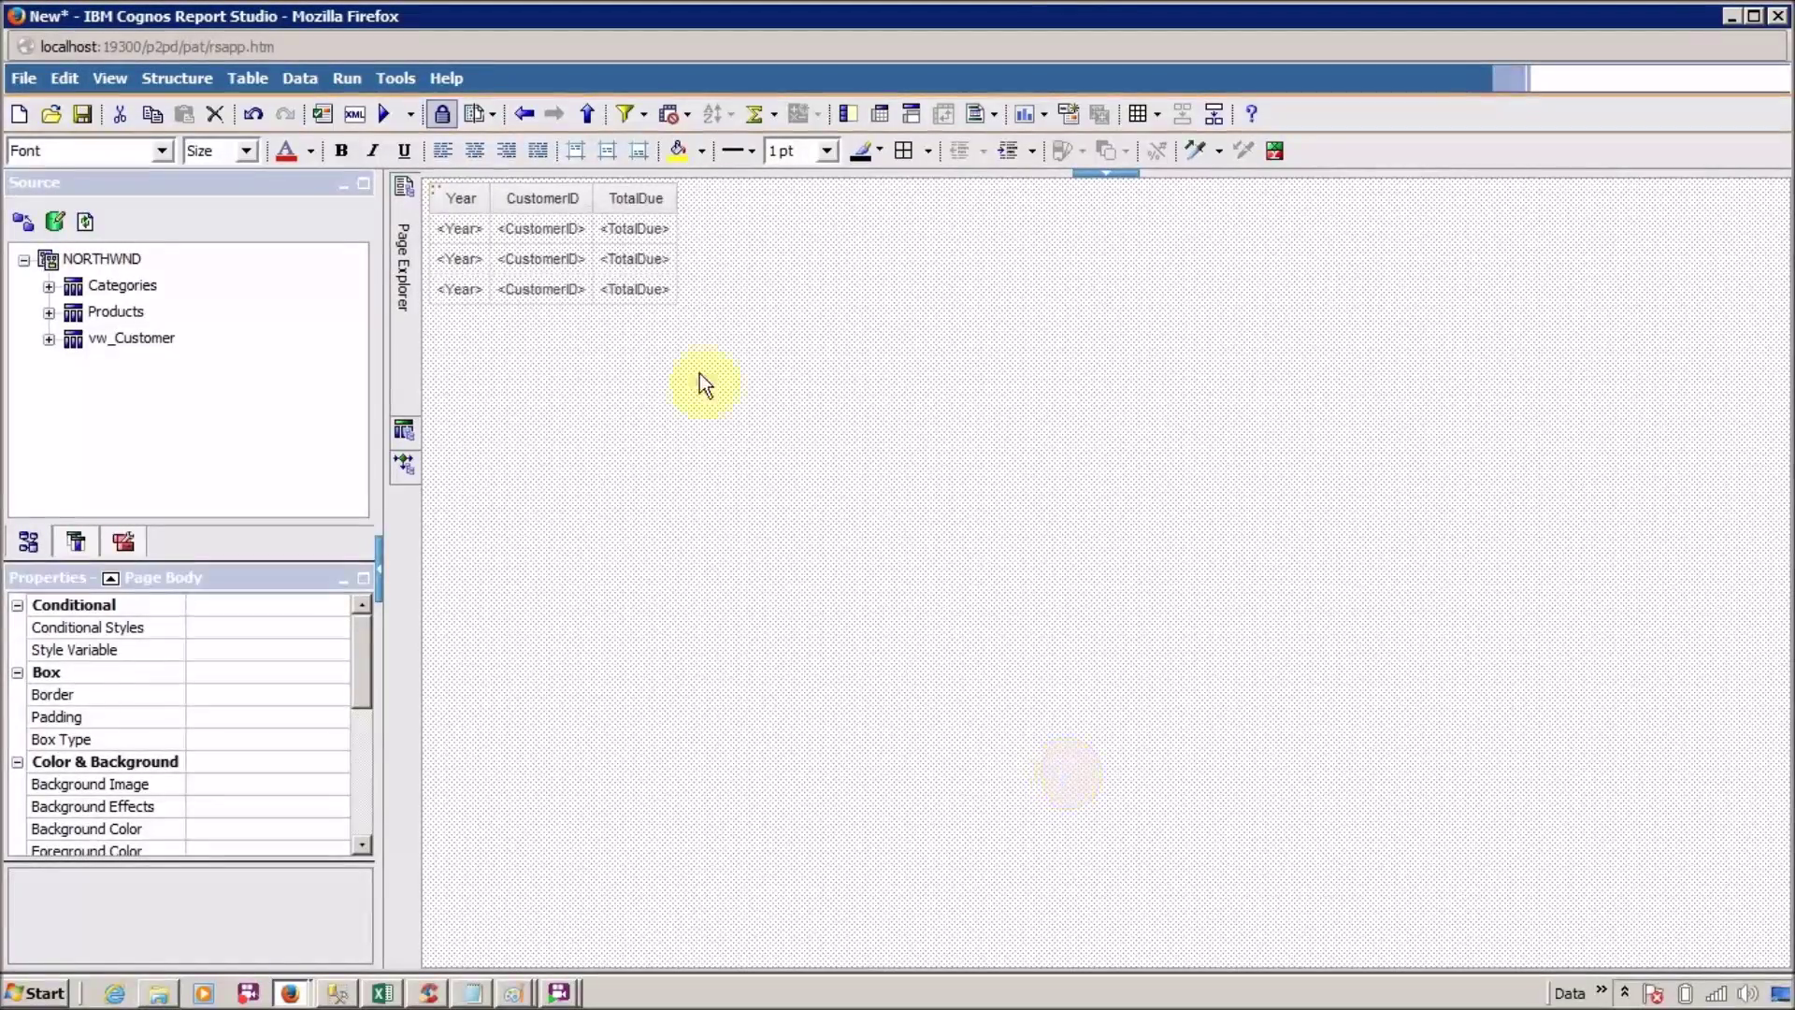
# Select the entire Year, CustomerID and TotalDue list rather than only the Year column.
pyautogui.click(435, 199)
pyautogui.click(549, 421)
pyautogui.click(442, 199)
pyautogui.click(434, 190)
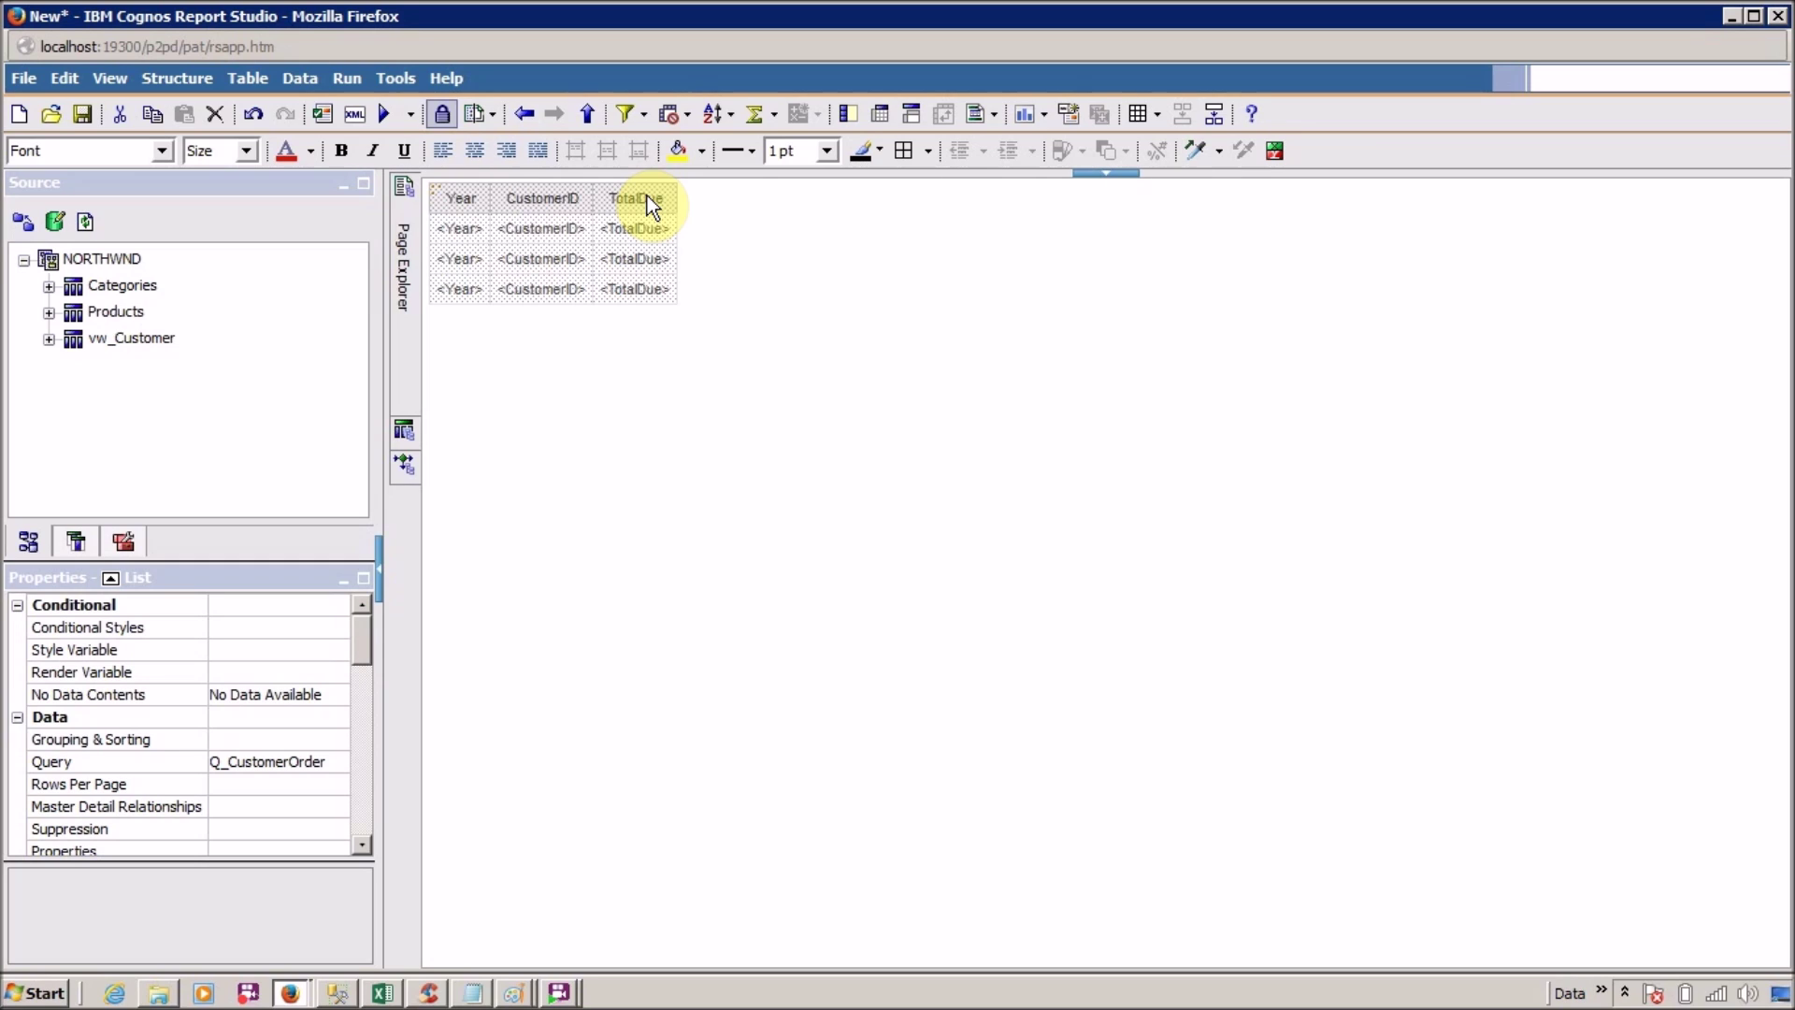
pyautogui.click(641, 123)
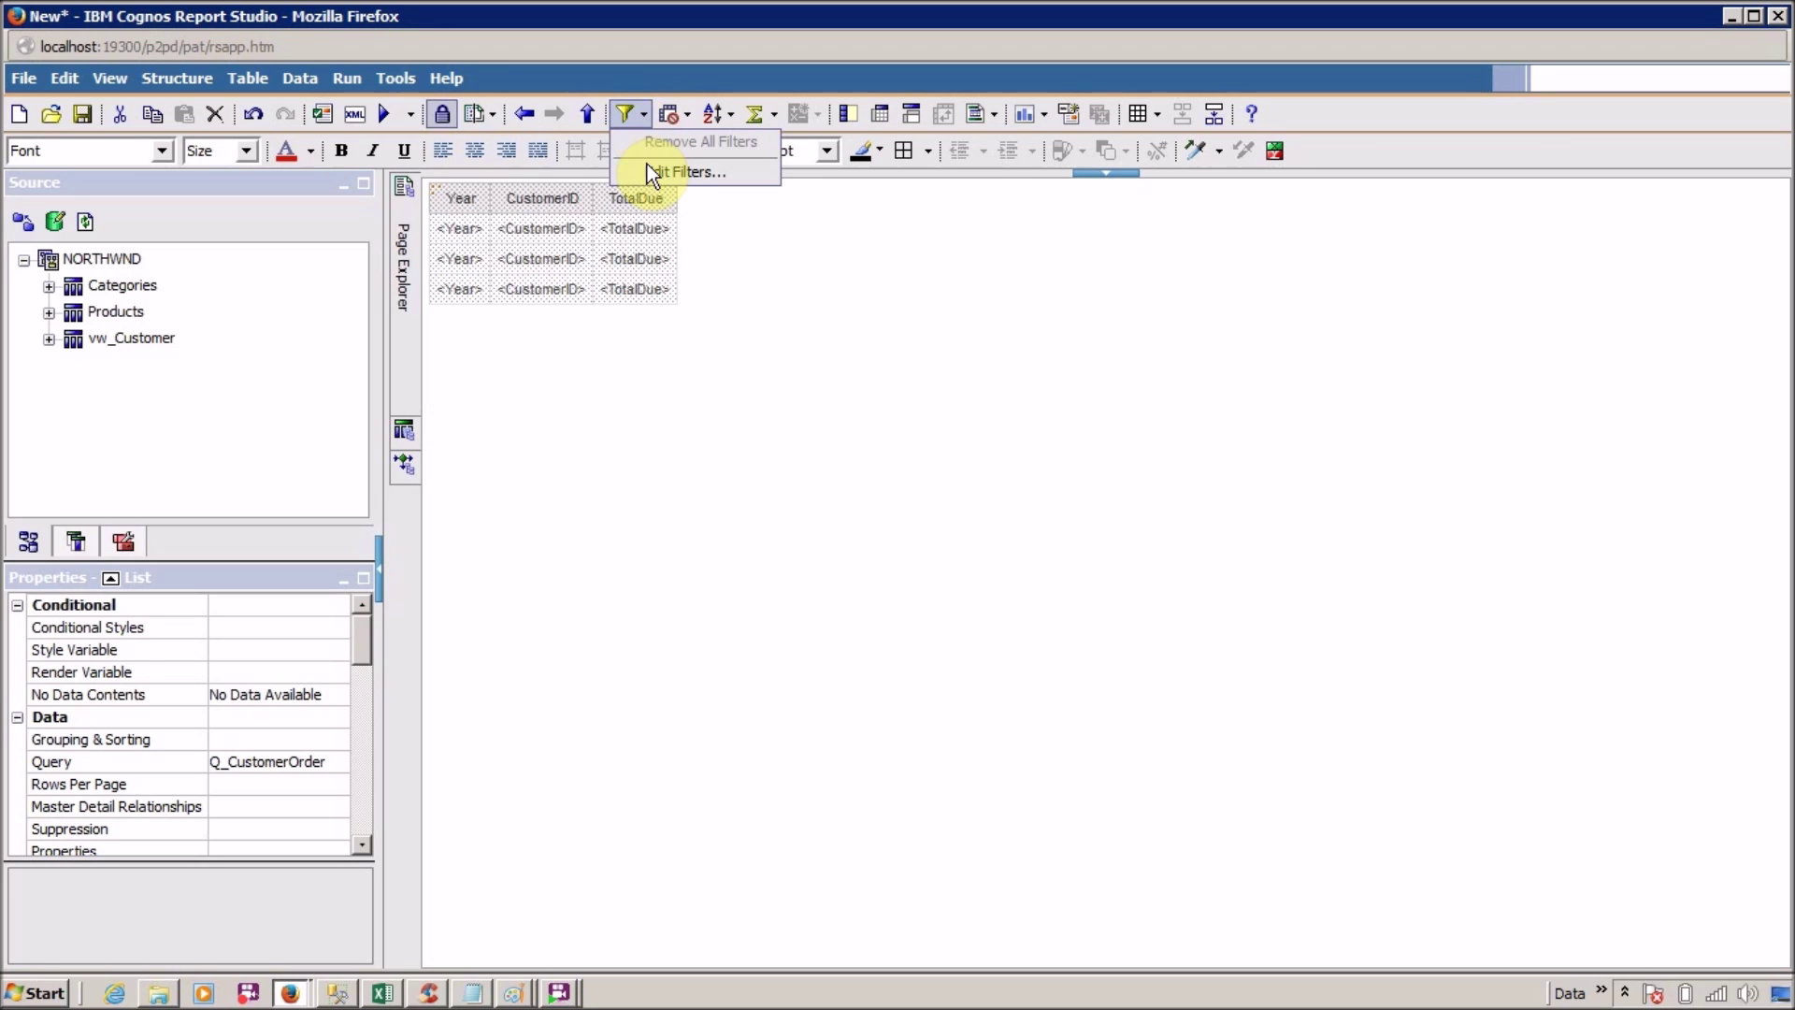
# Create a new detail filter on the list's query based on the Year data item.
pyautogui.click(648, 168)
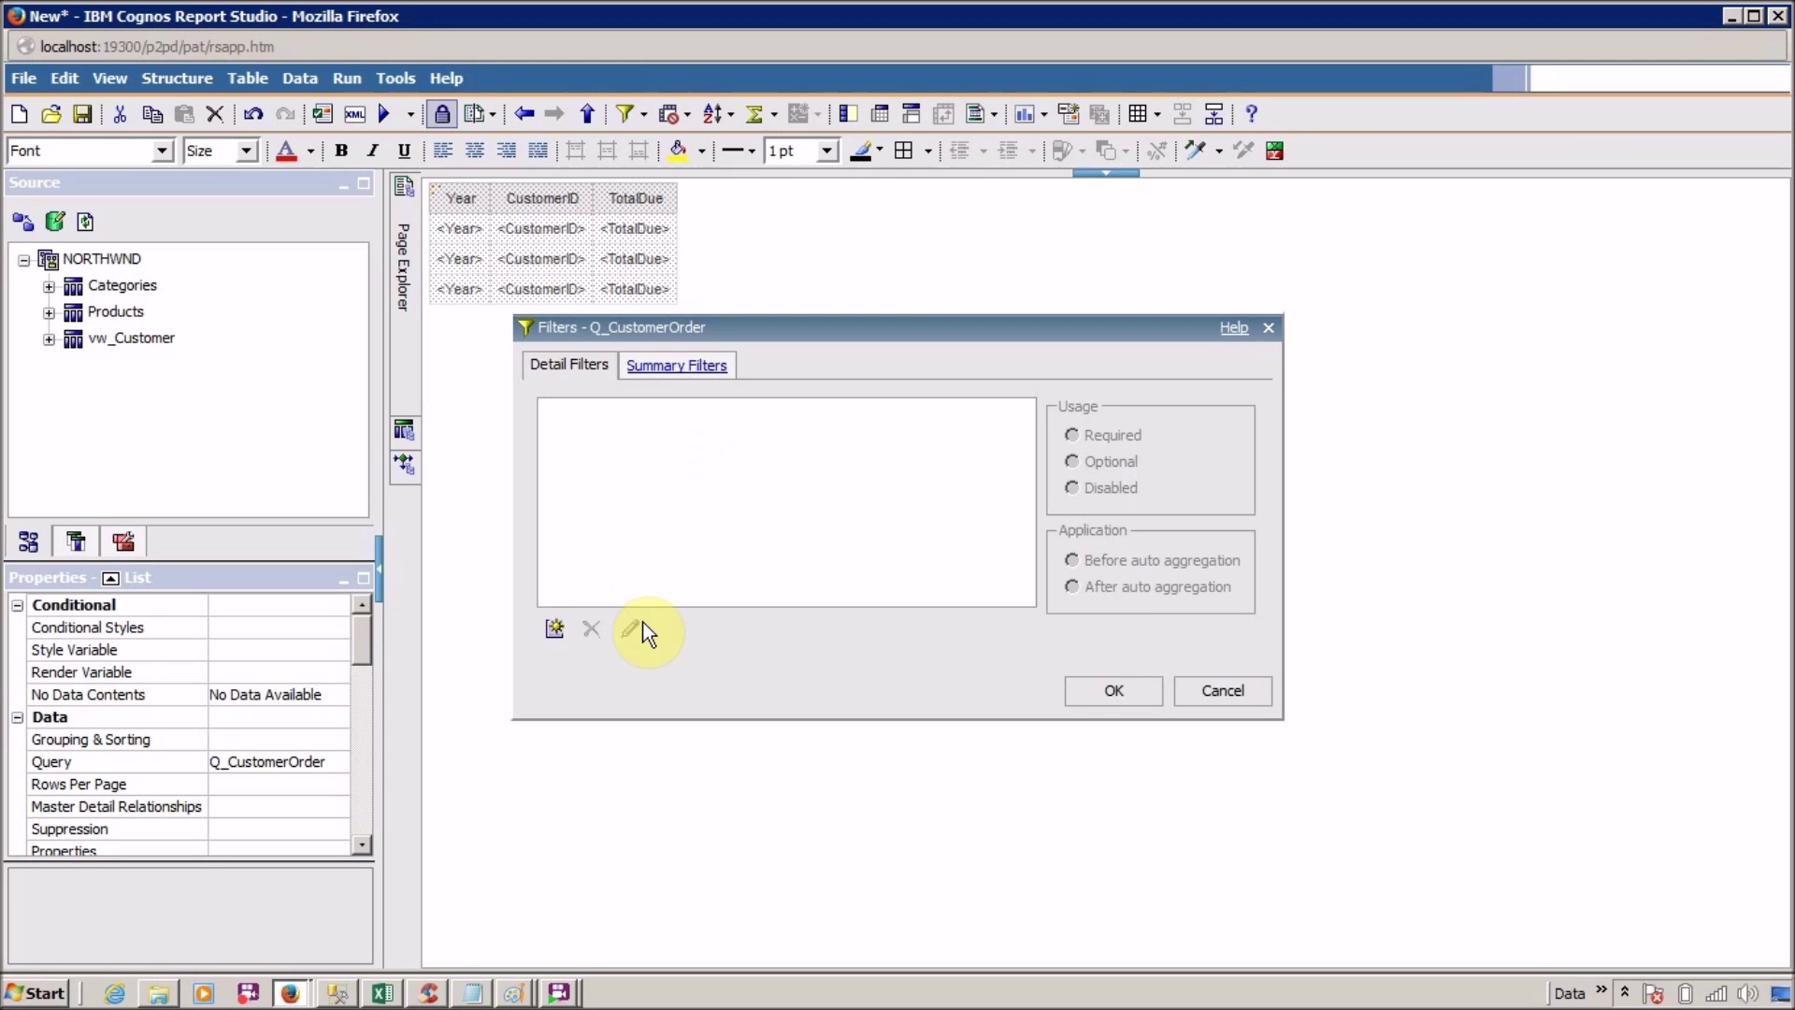
pyautogui.click(559, 638)
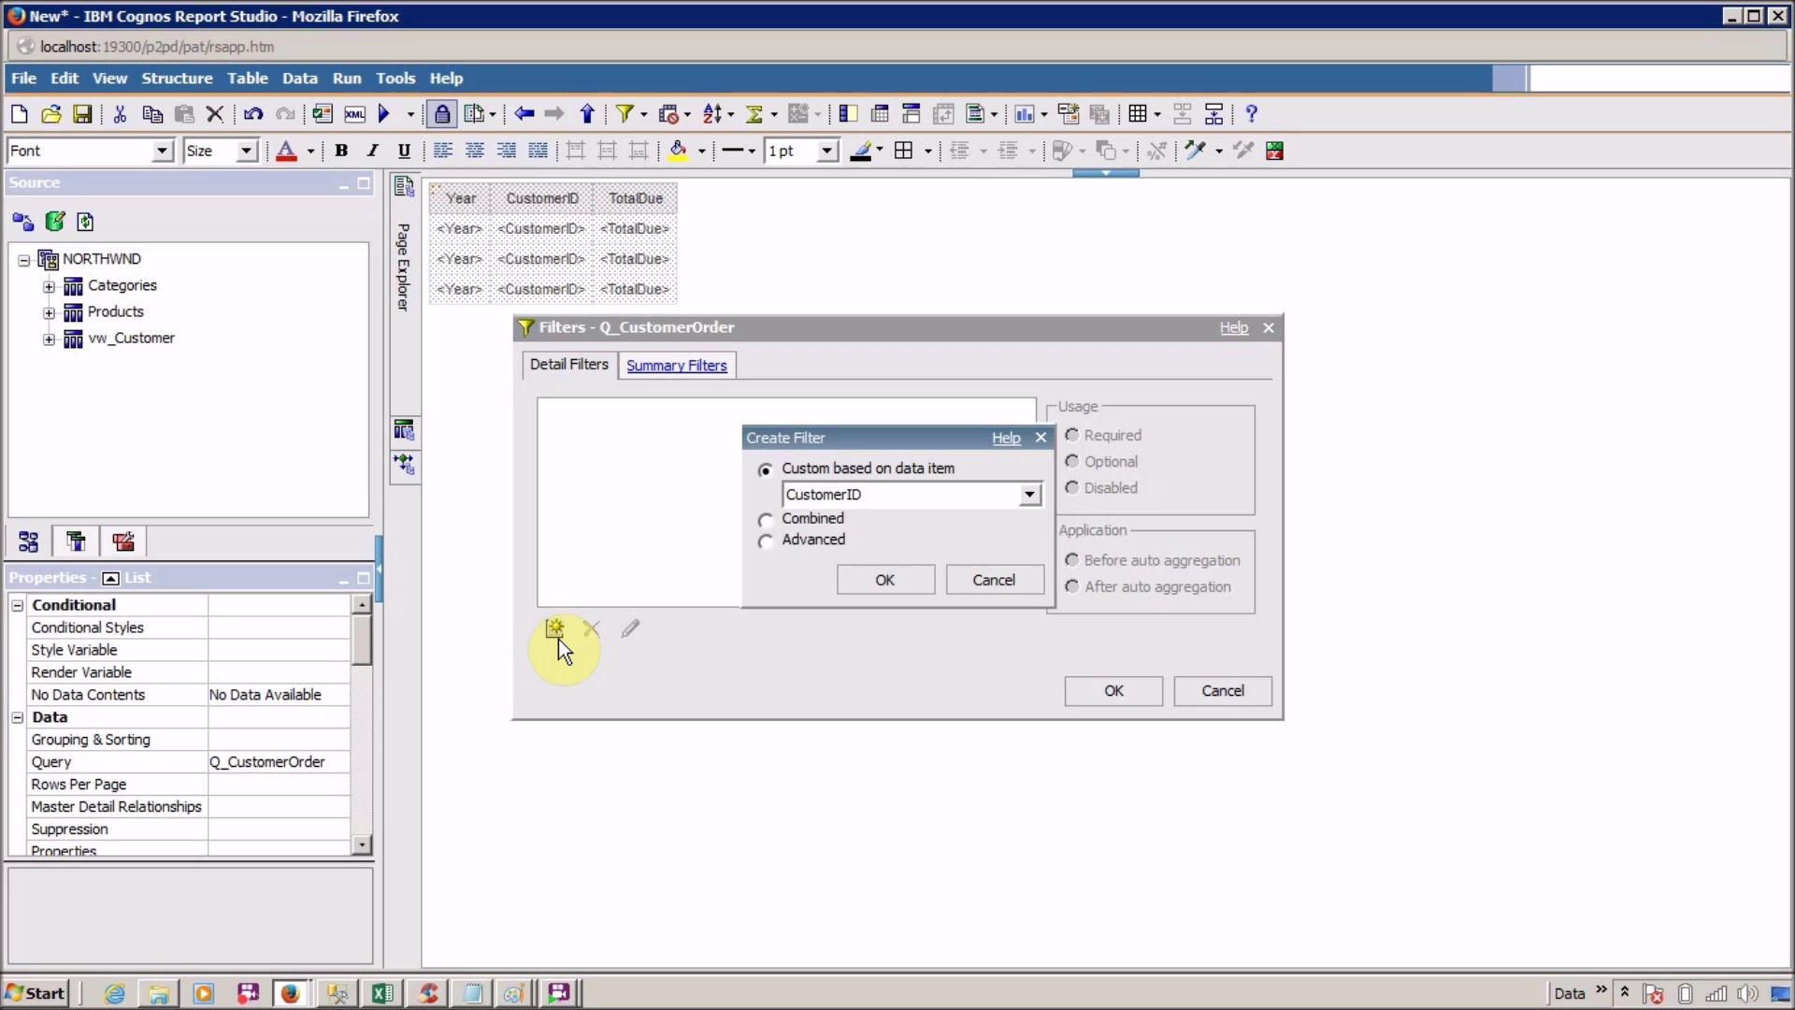
pyautogui.click(1017, 496)
pyautogui.click(1003, 568)
pyautogui.click(872, 581)
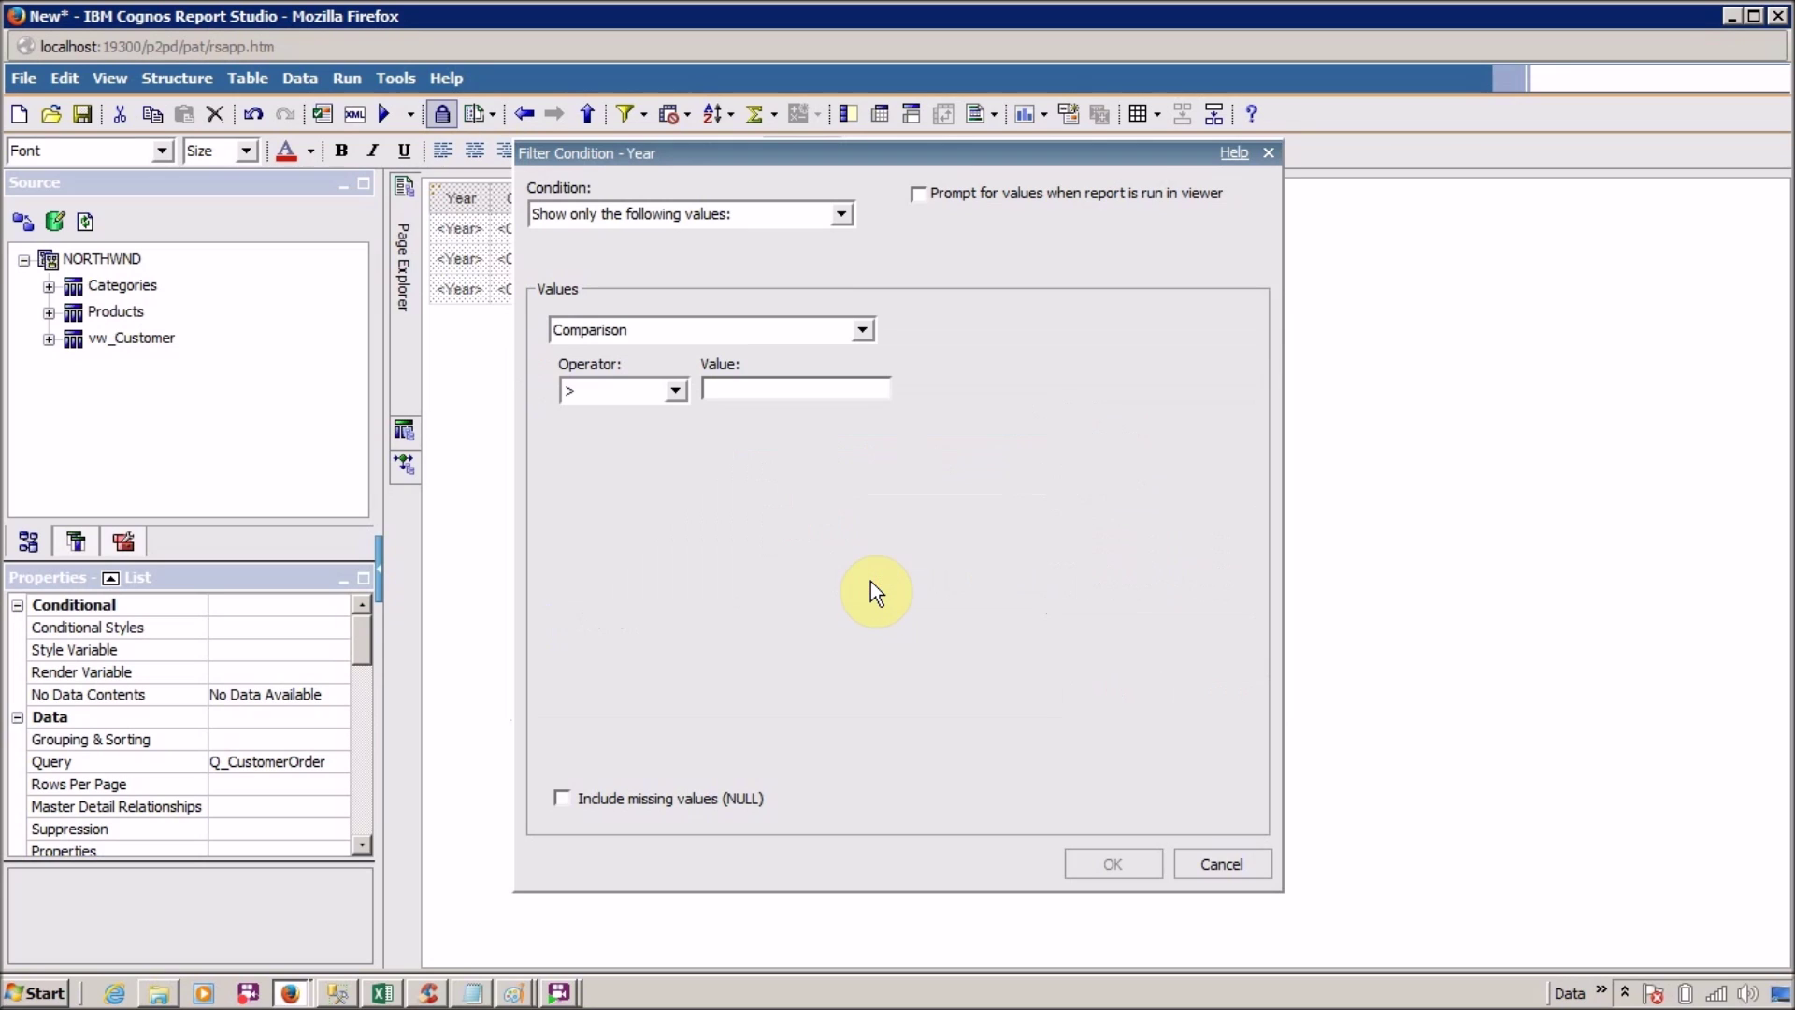
# Limit the Year filter to the specific value 2008 and apply it.
pyautogui.click(851, 327)
pyautogui.click(838, 351)
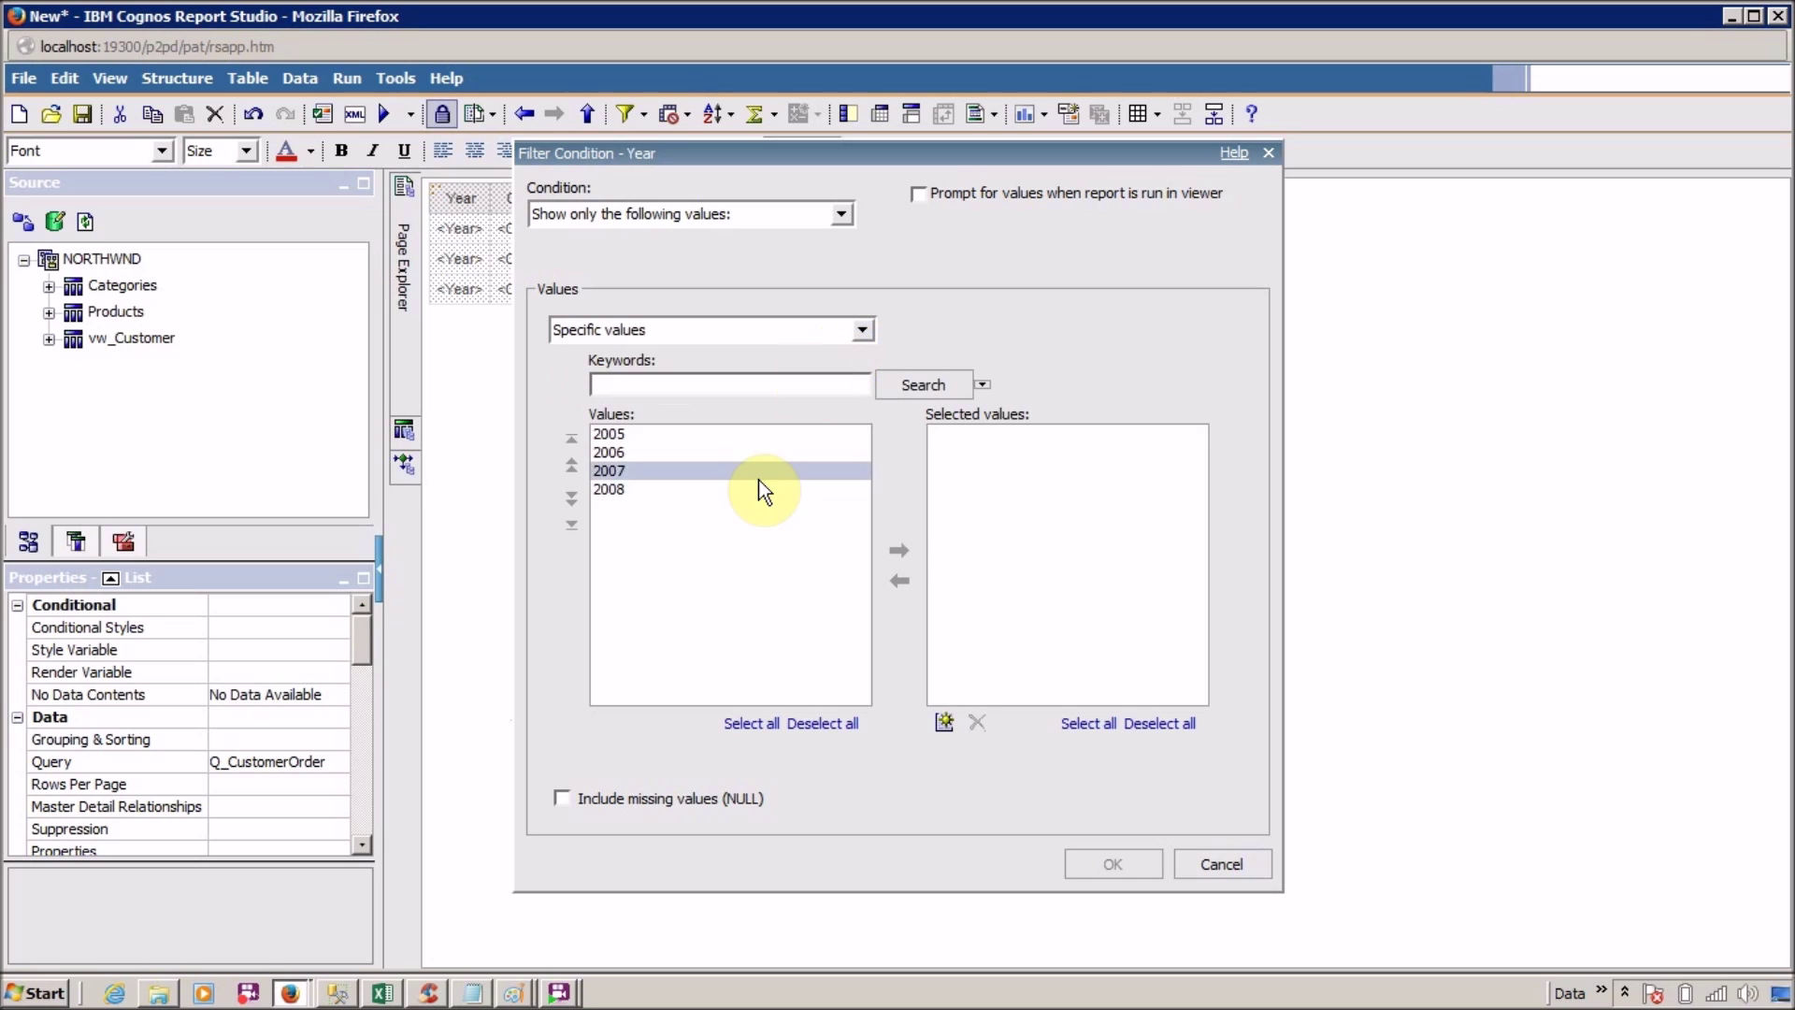
pyautogui.click(744, 435)
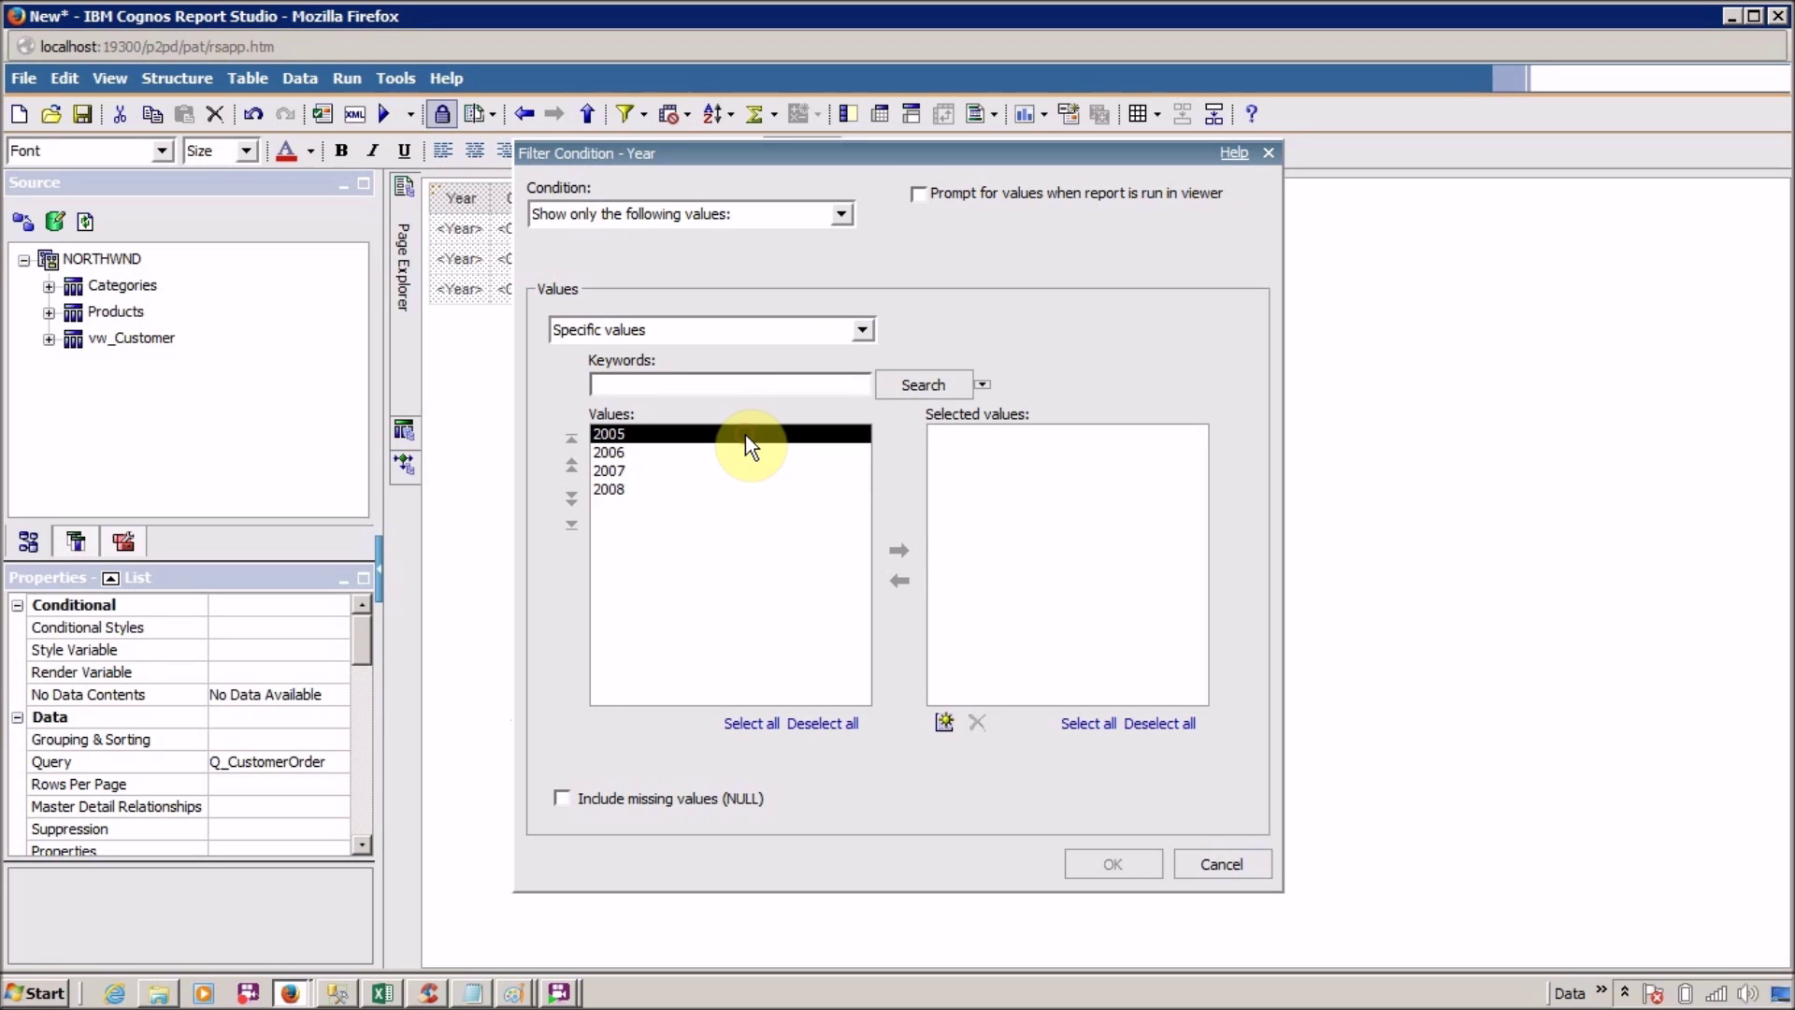
pyautogui.click(901, 550)
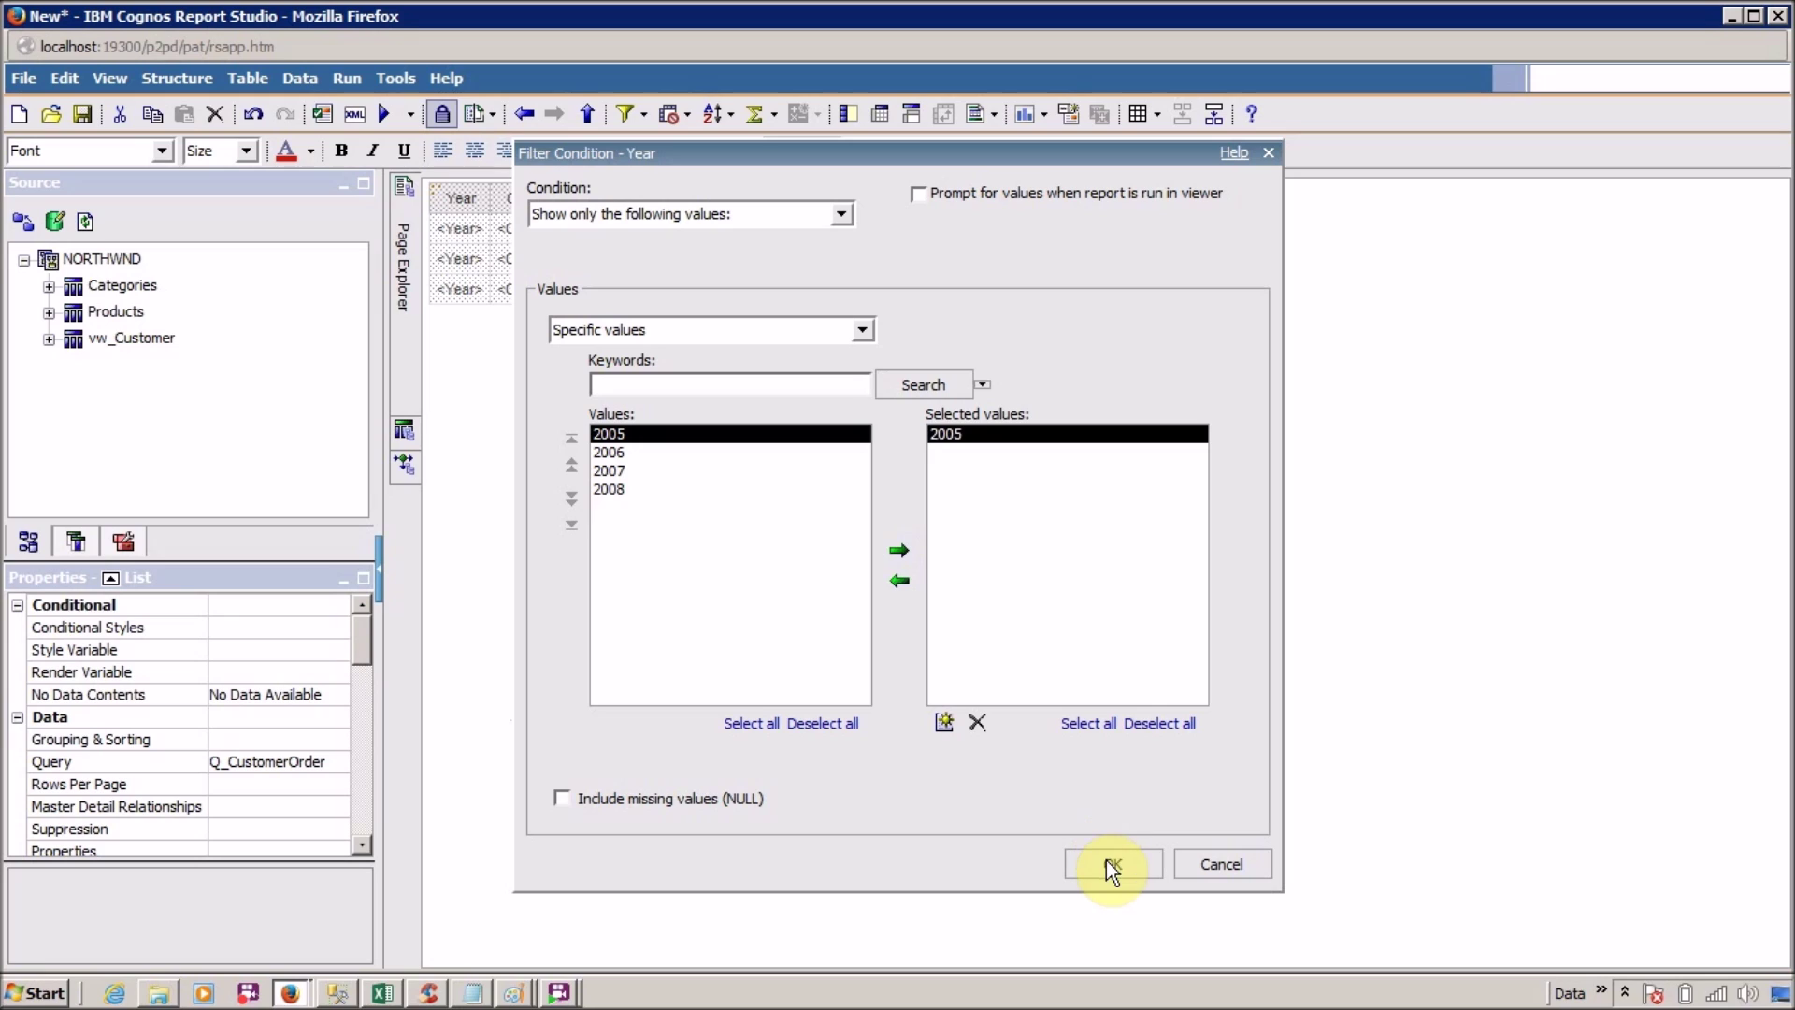
pyautogui.click(896, 580)
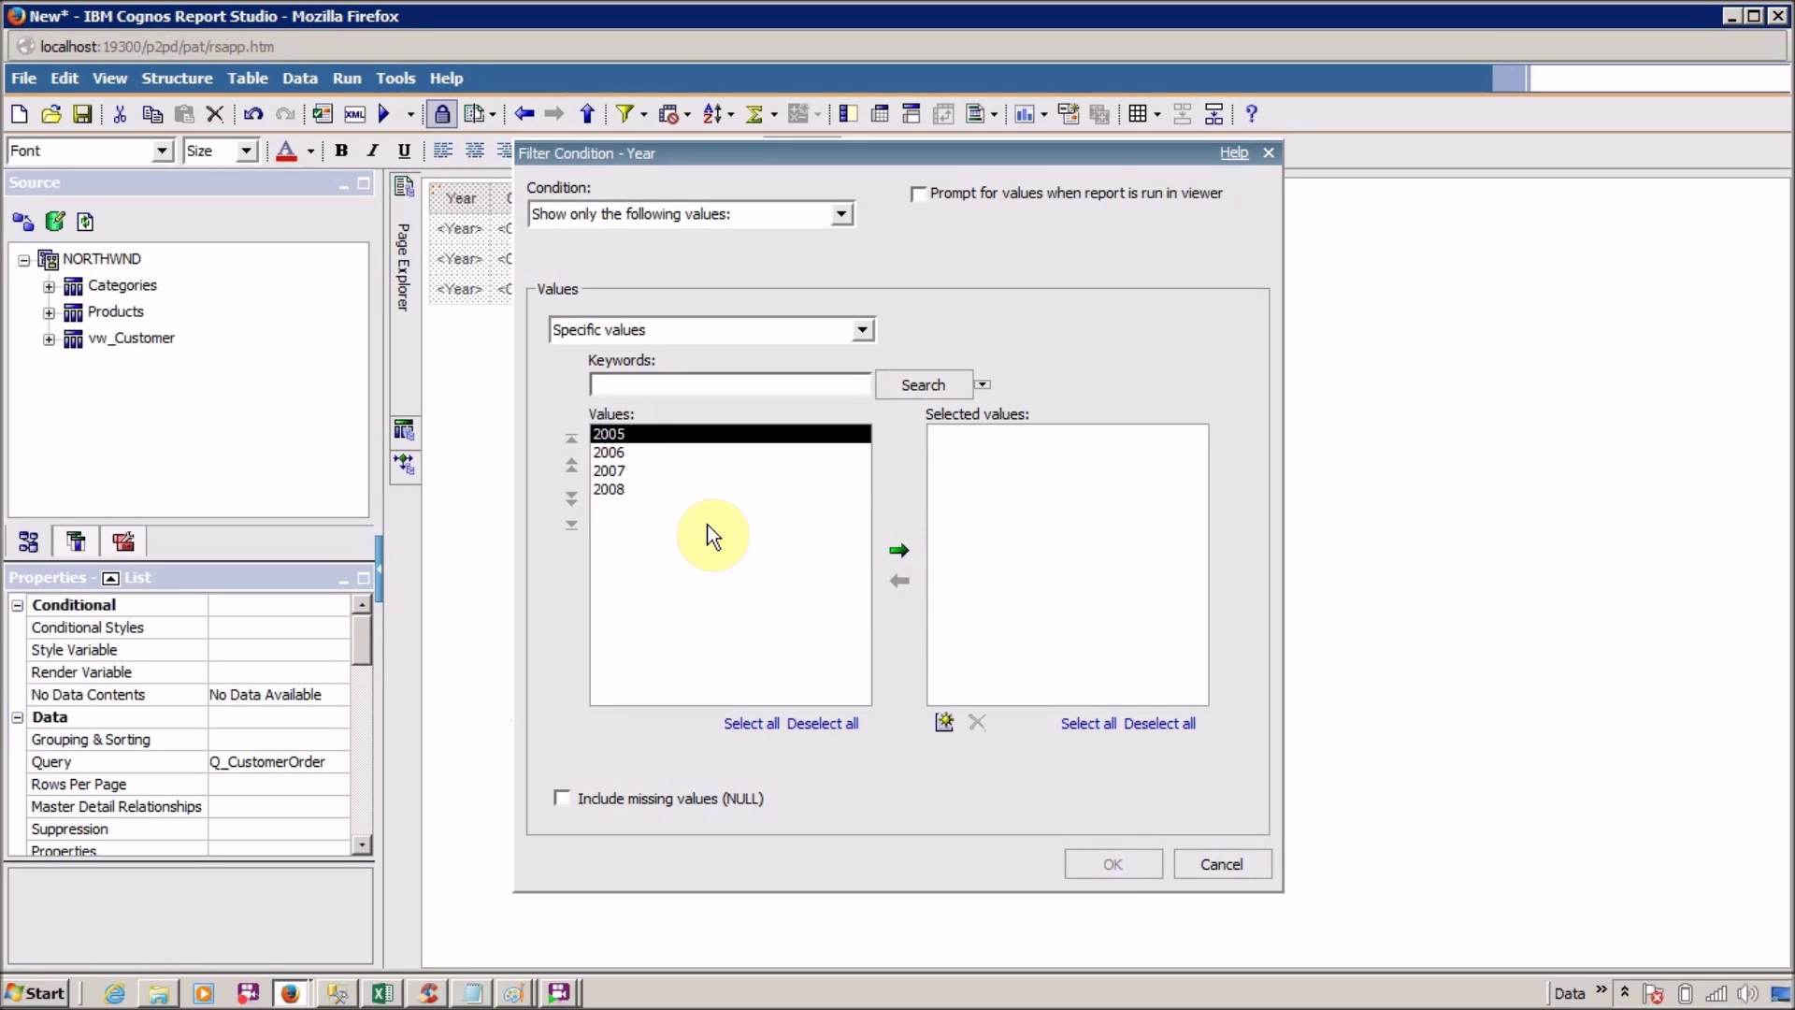
pyautogui.click(636, 492)
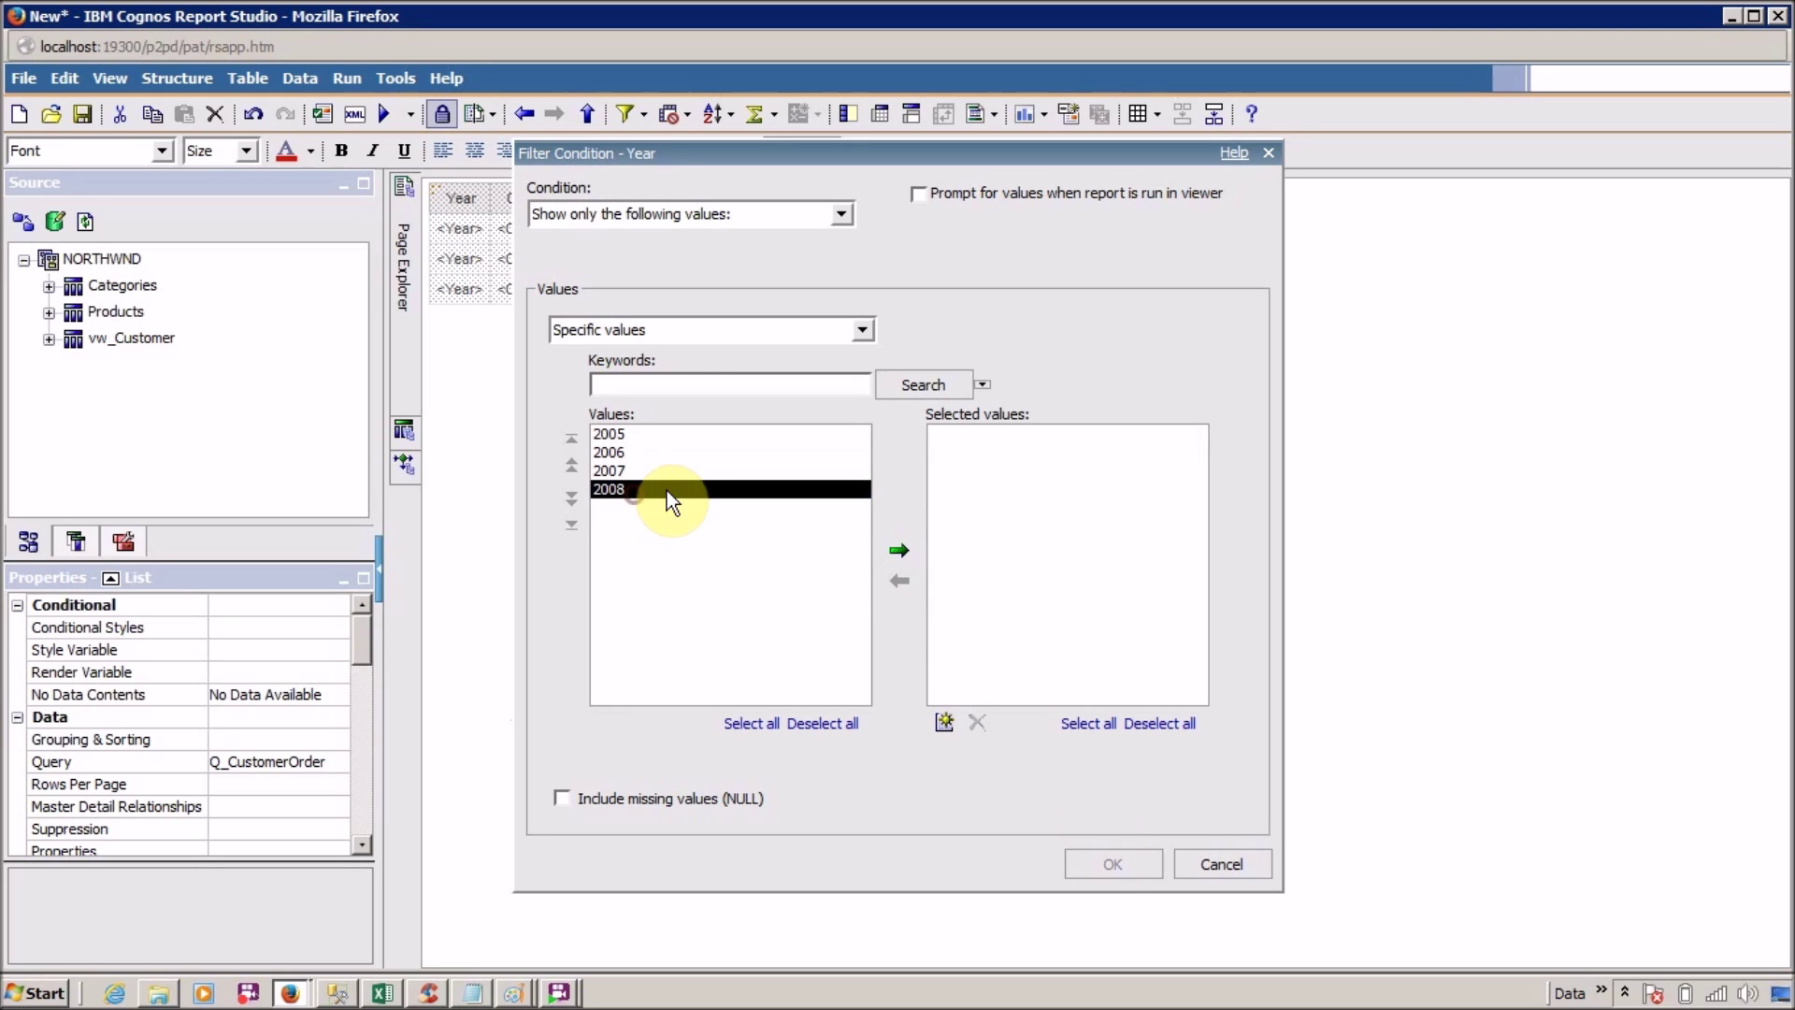
pyautogui.click(902, 552)
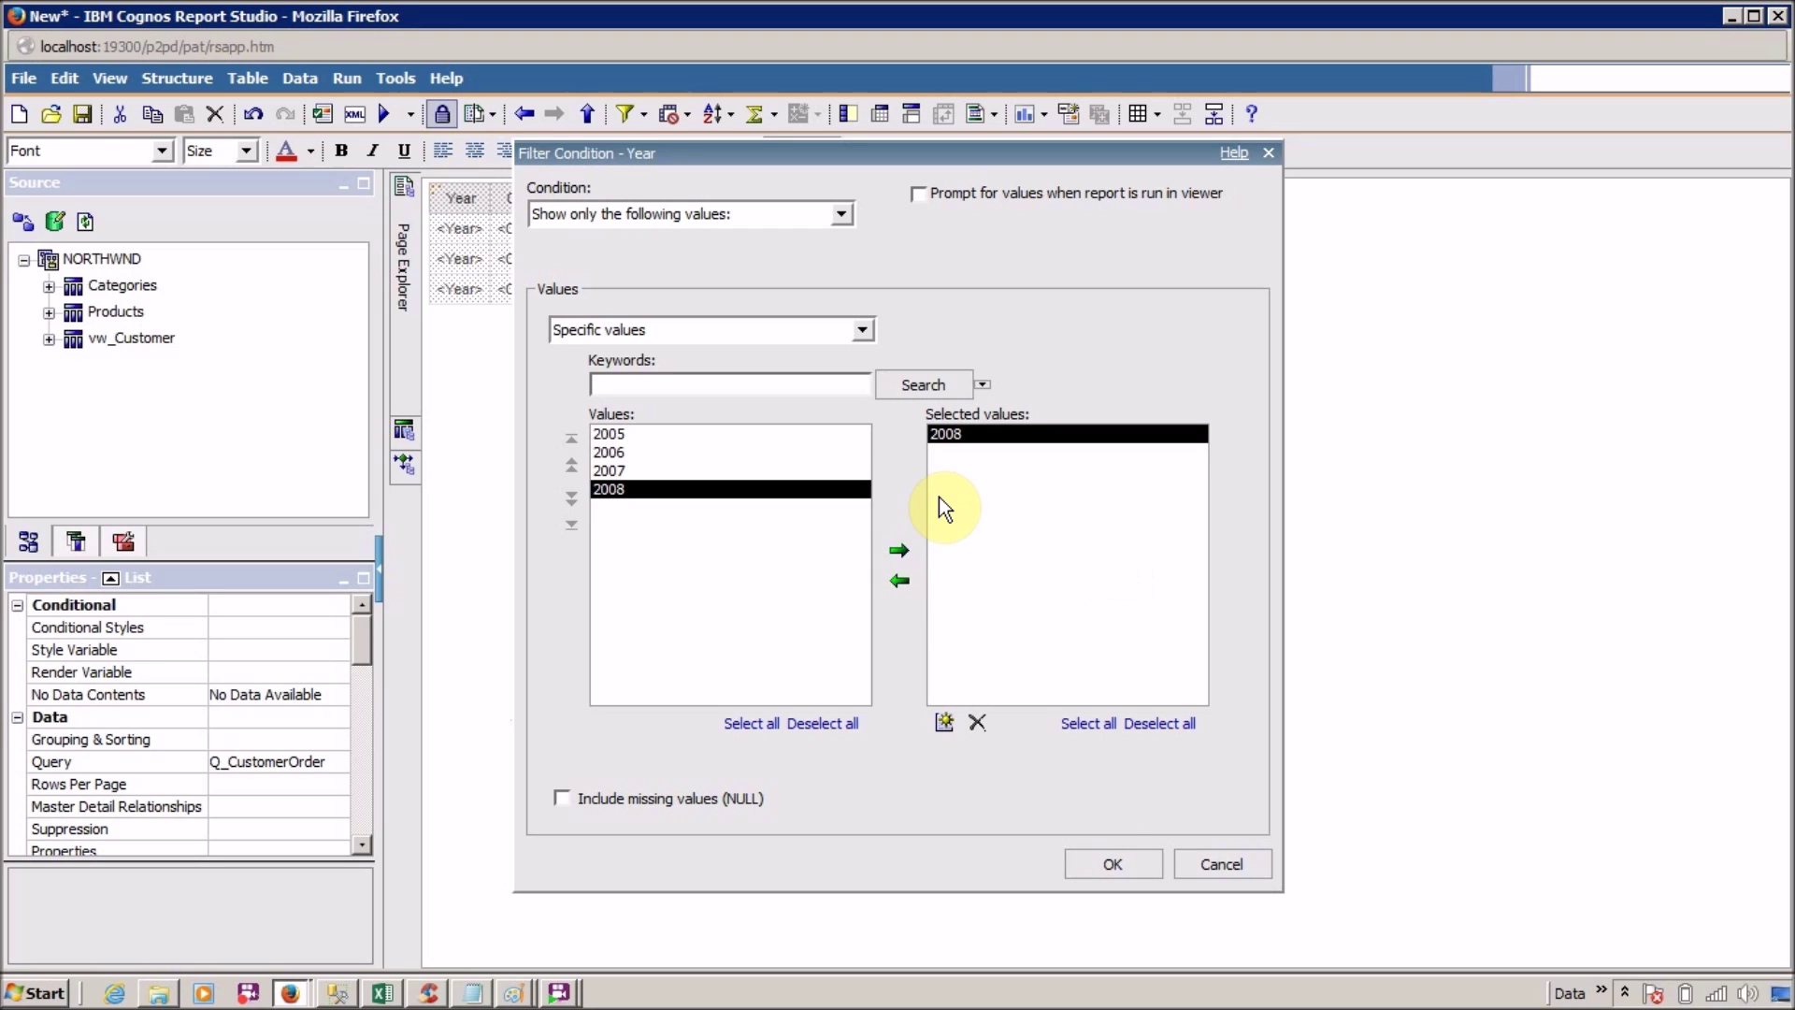
pyautogui.click(1130, 861)
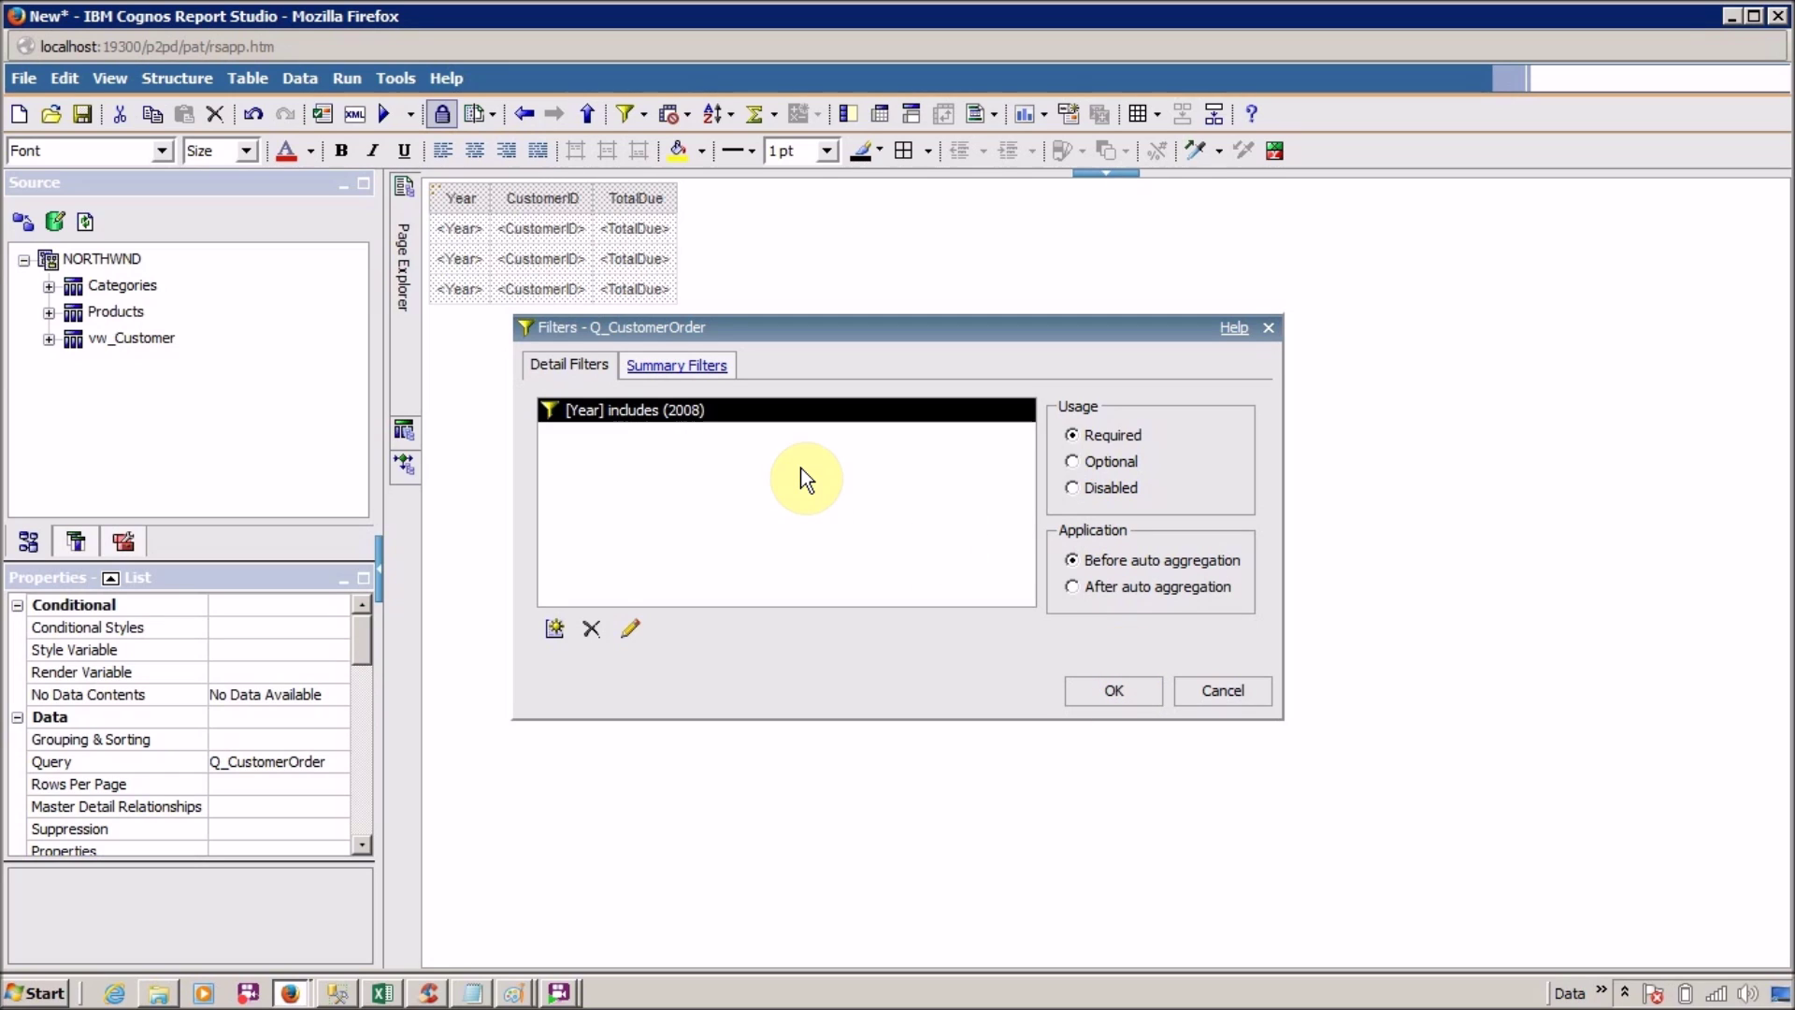
pyautogui.click(1118, 689)
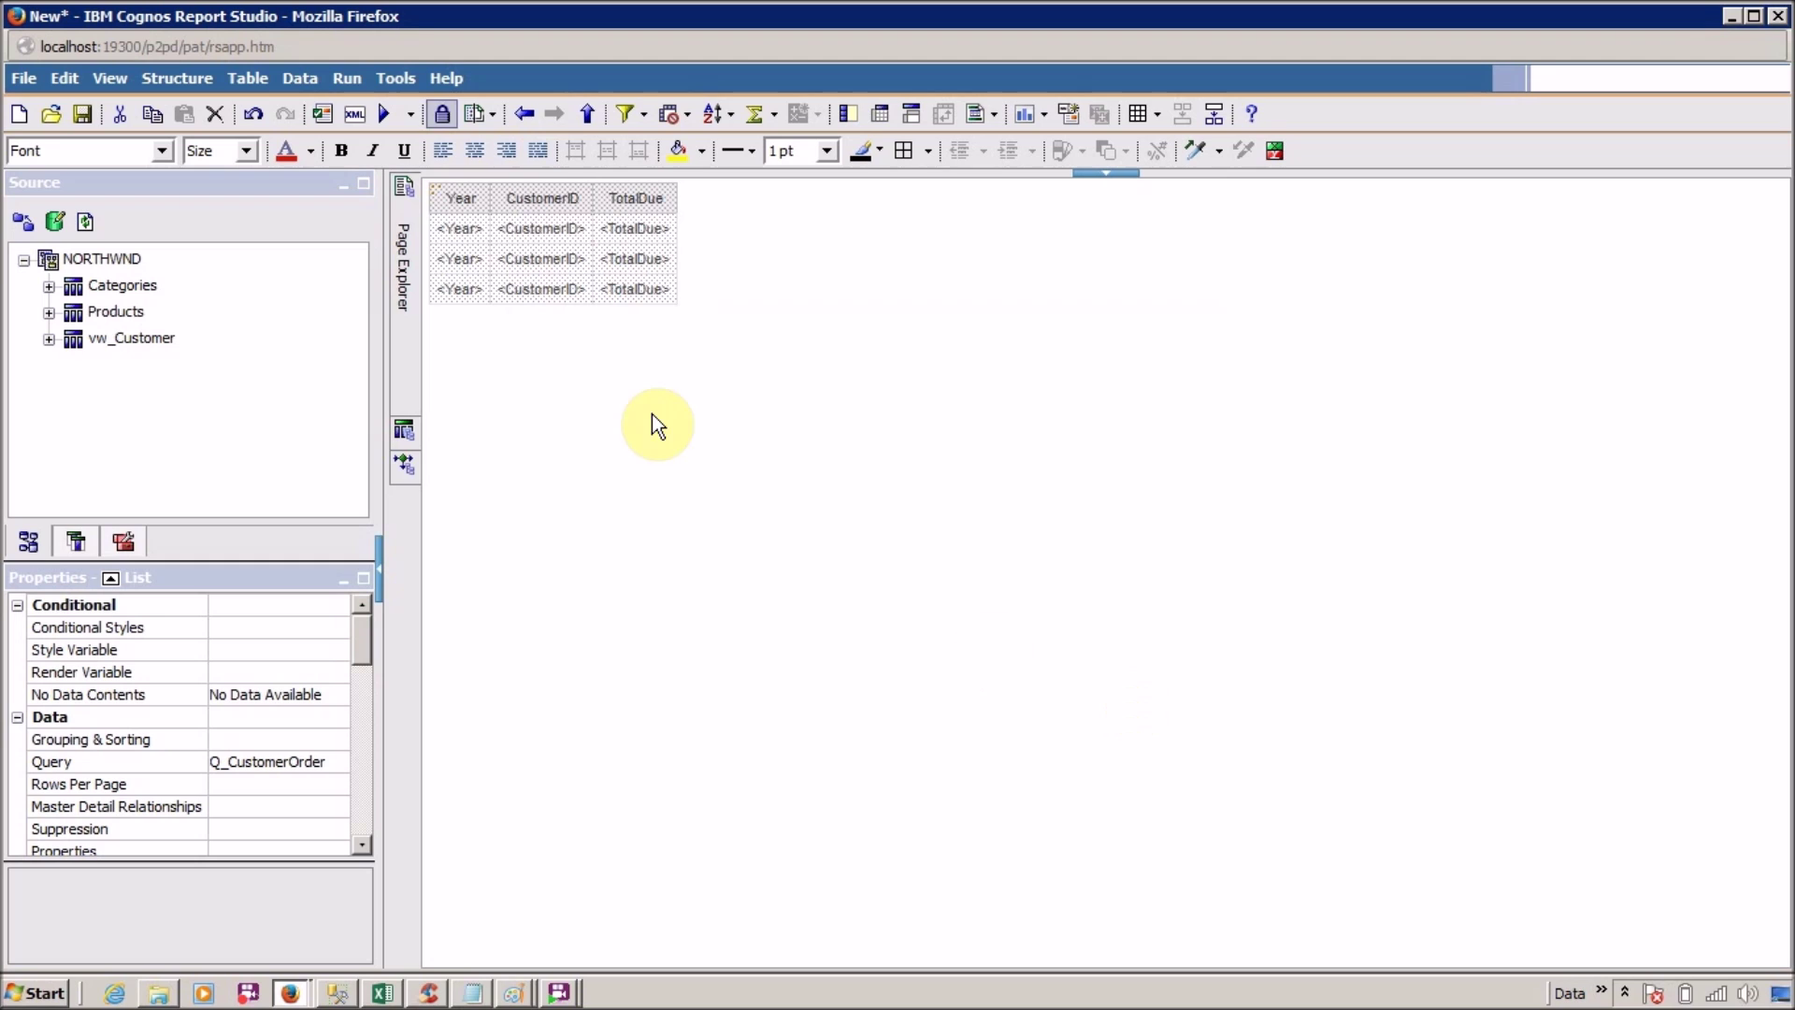
pyautogui.click(376, 115)
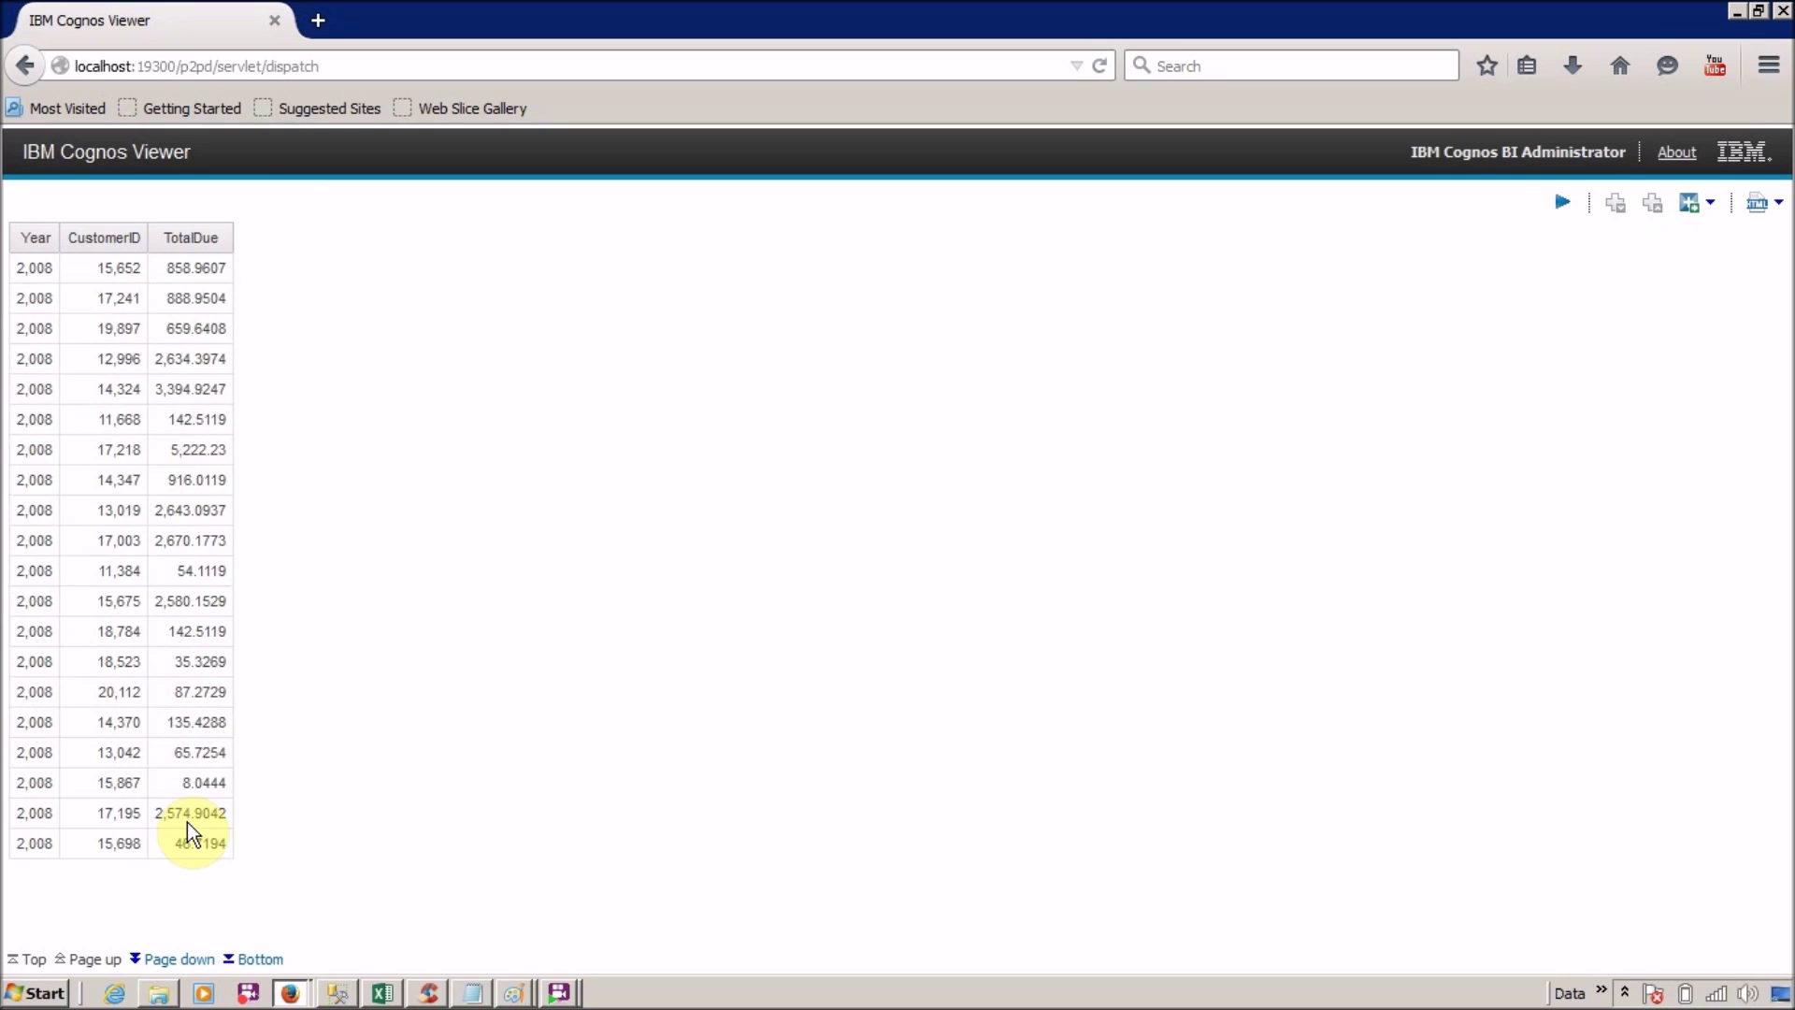
pyautogui.click(180, 960)
pyautogui.click(180, 961)
pyautogui.click(181, 960)
pyautogui.click(181, 960)
pyautogui.click(182, 960)
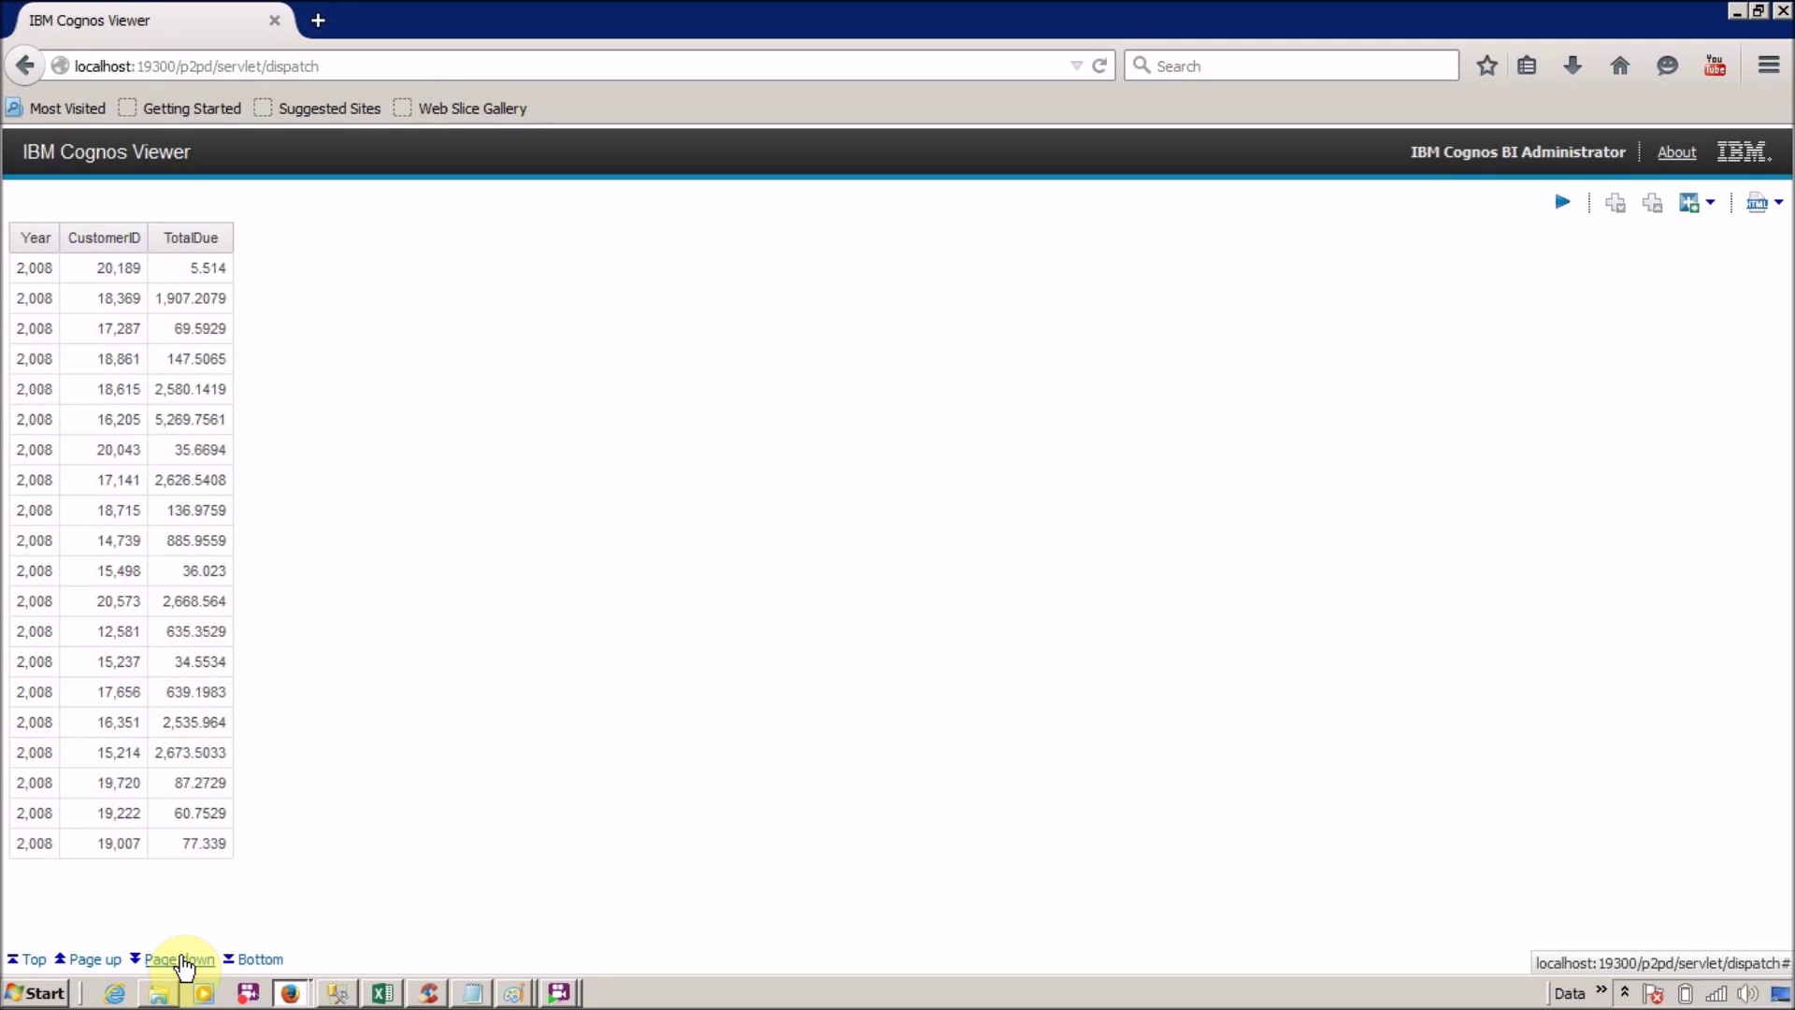
pyautogui.click(273, 21)
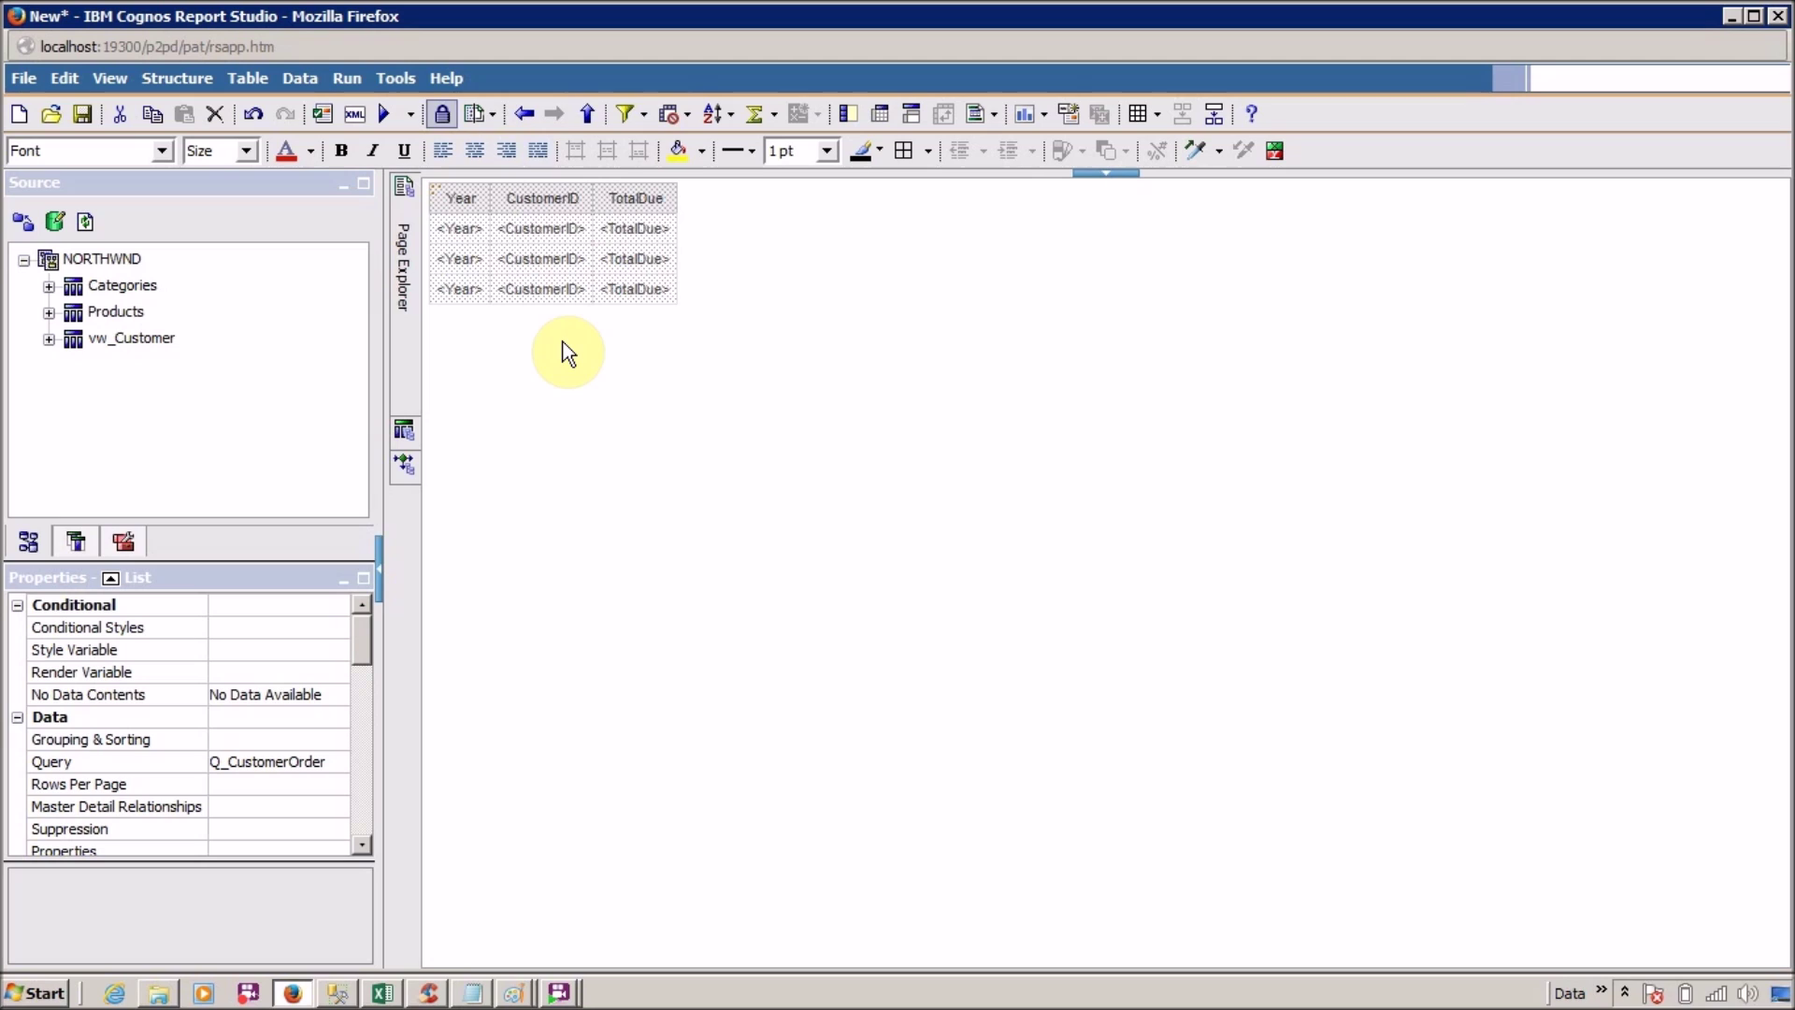
# Start a new Advanced summary filter for Q_CustomerOrder from Edit Filters' Summary Filters tab.
pyautogui.click(643, 115)
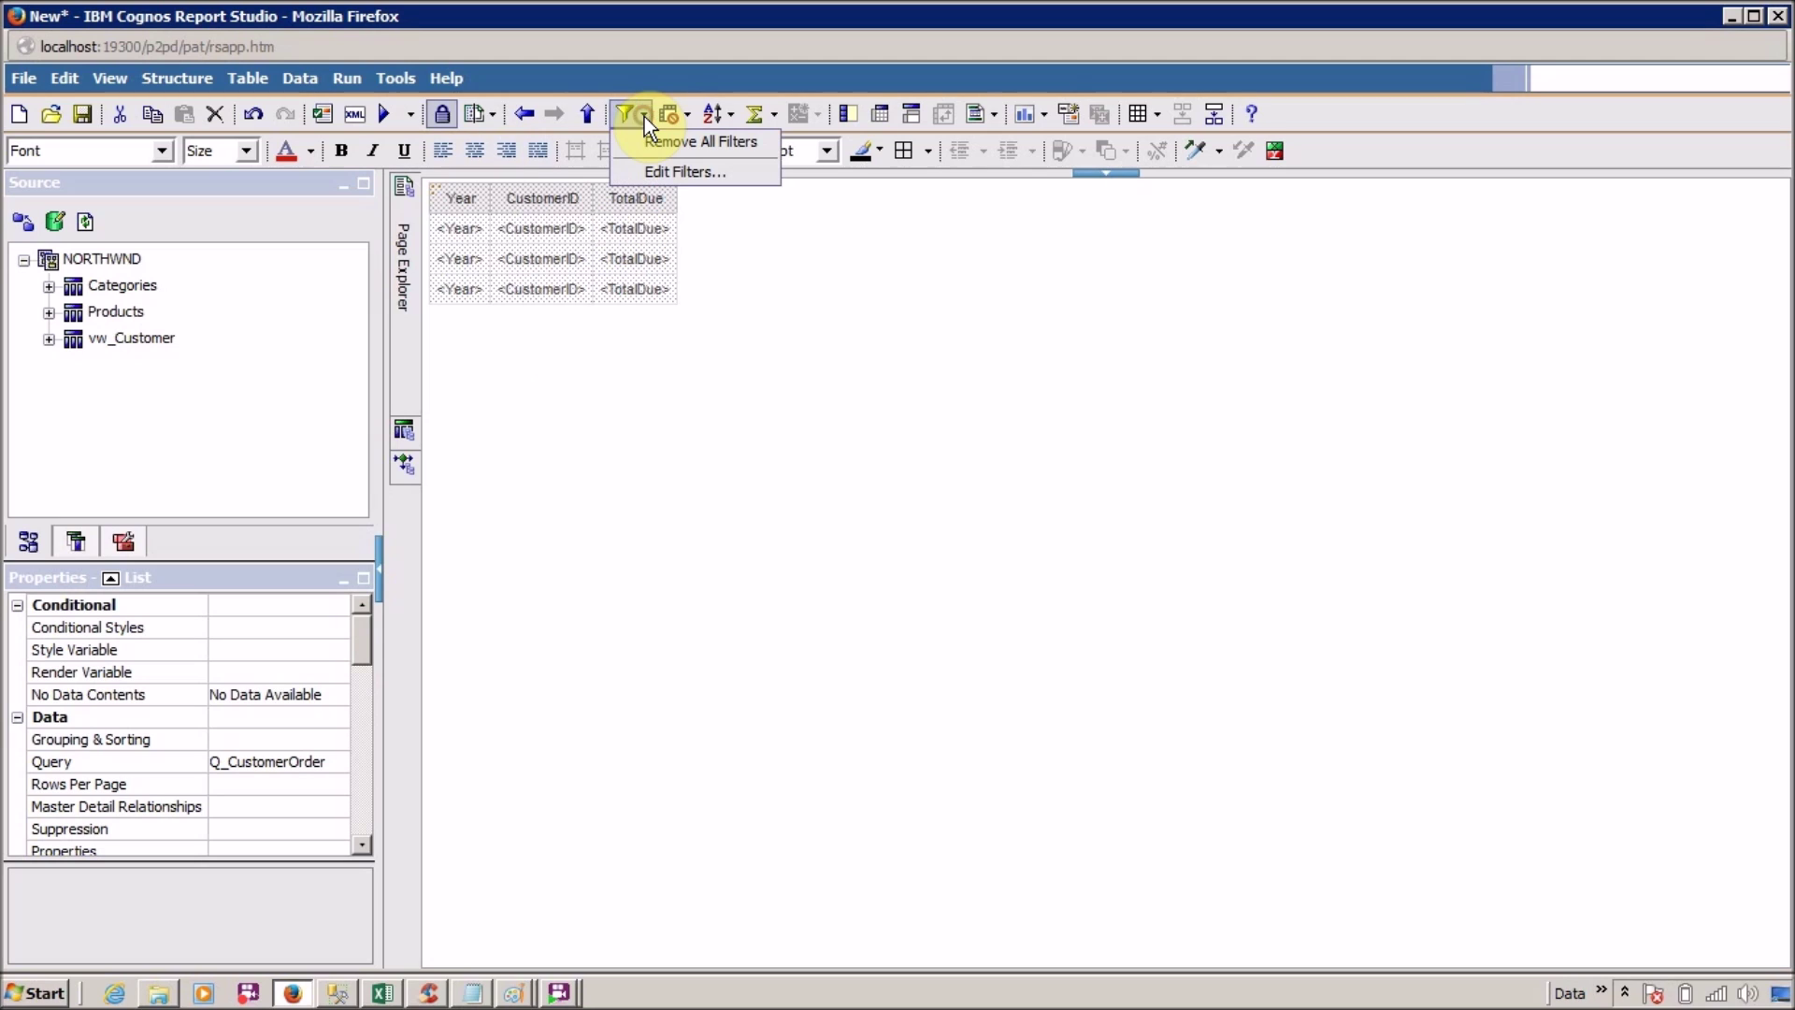
pyautogui.click(655, 172)
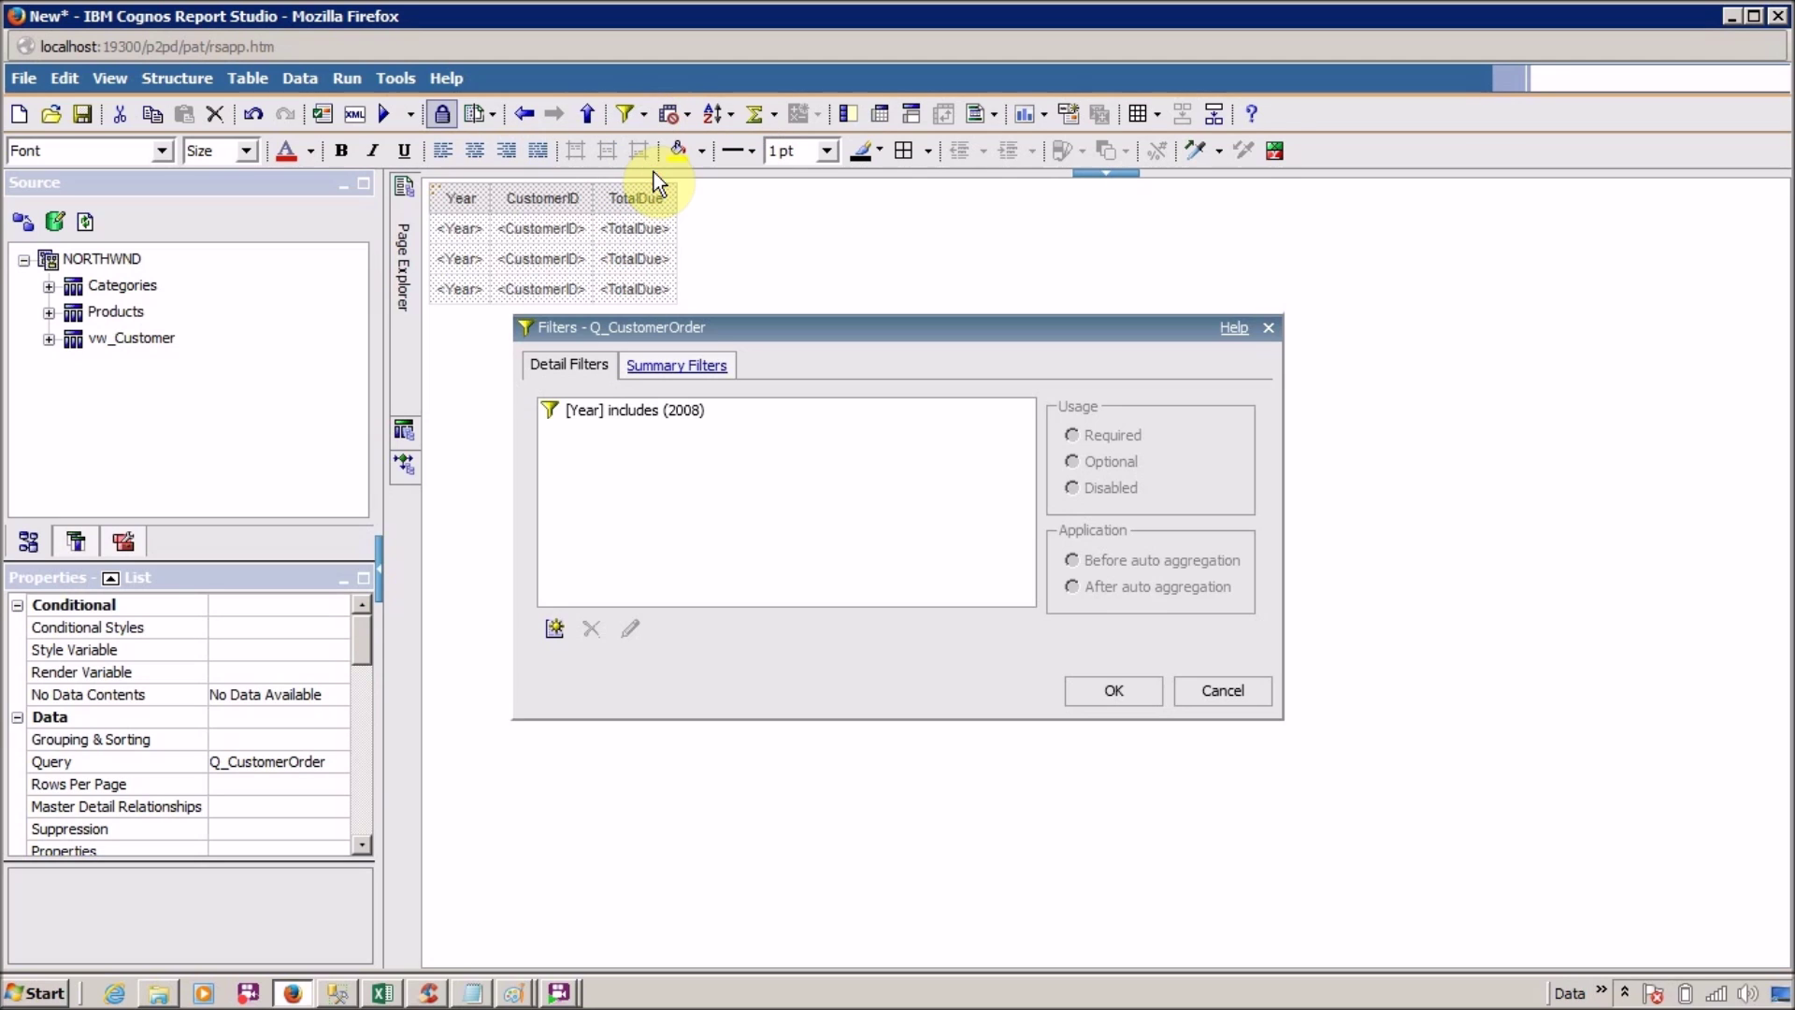
pyautogui.click(688, 362)
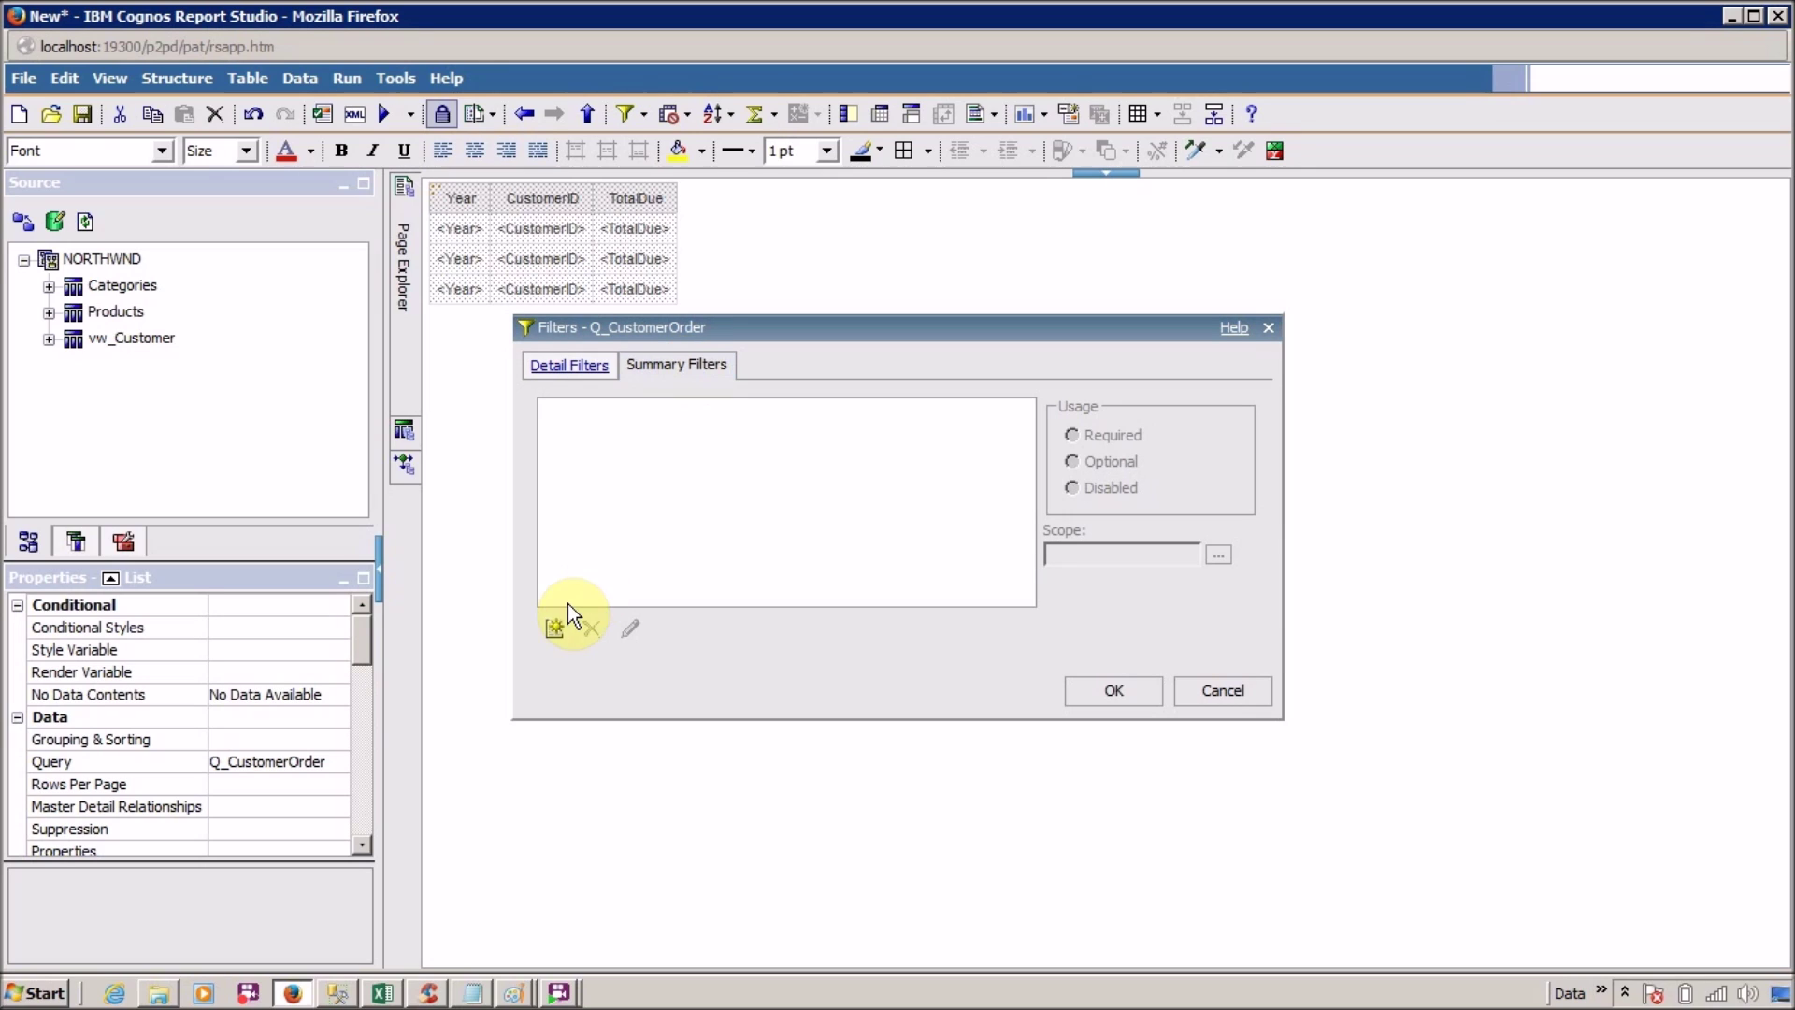
pyautogui.click(552, 629)
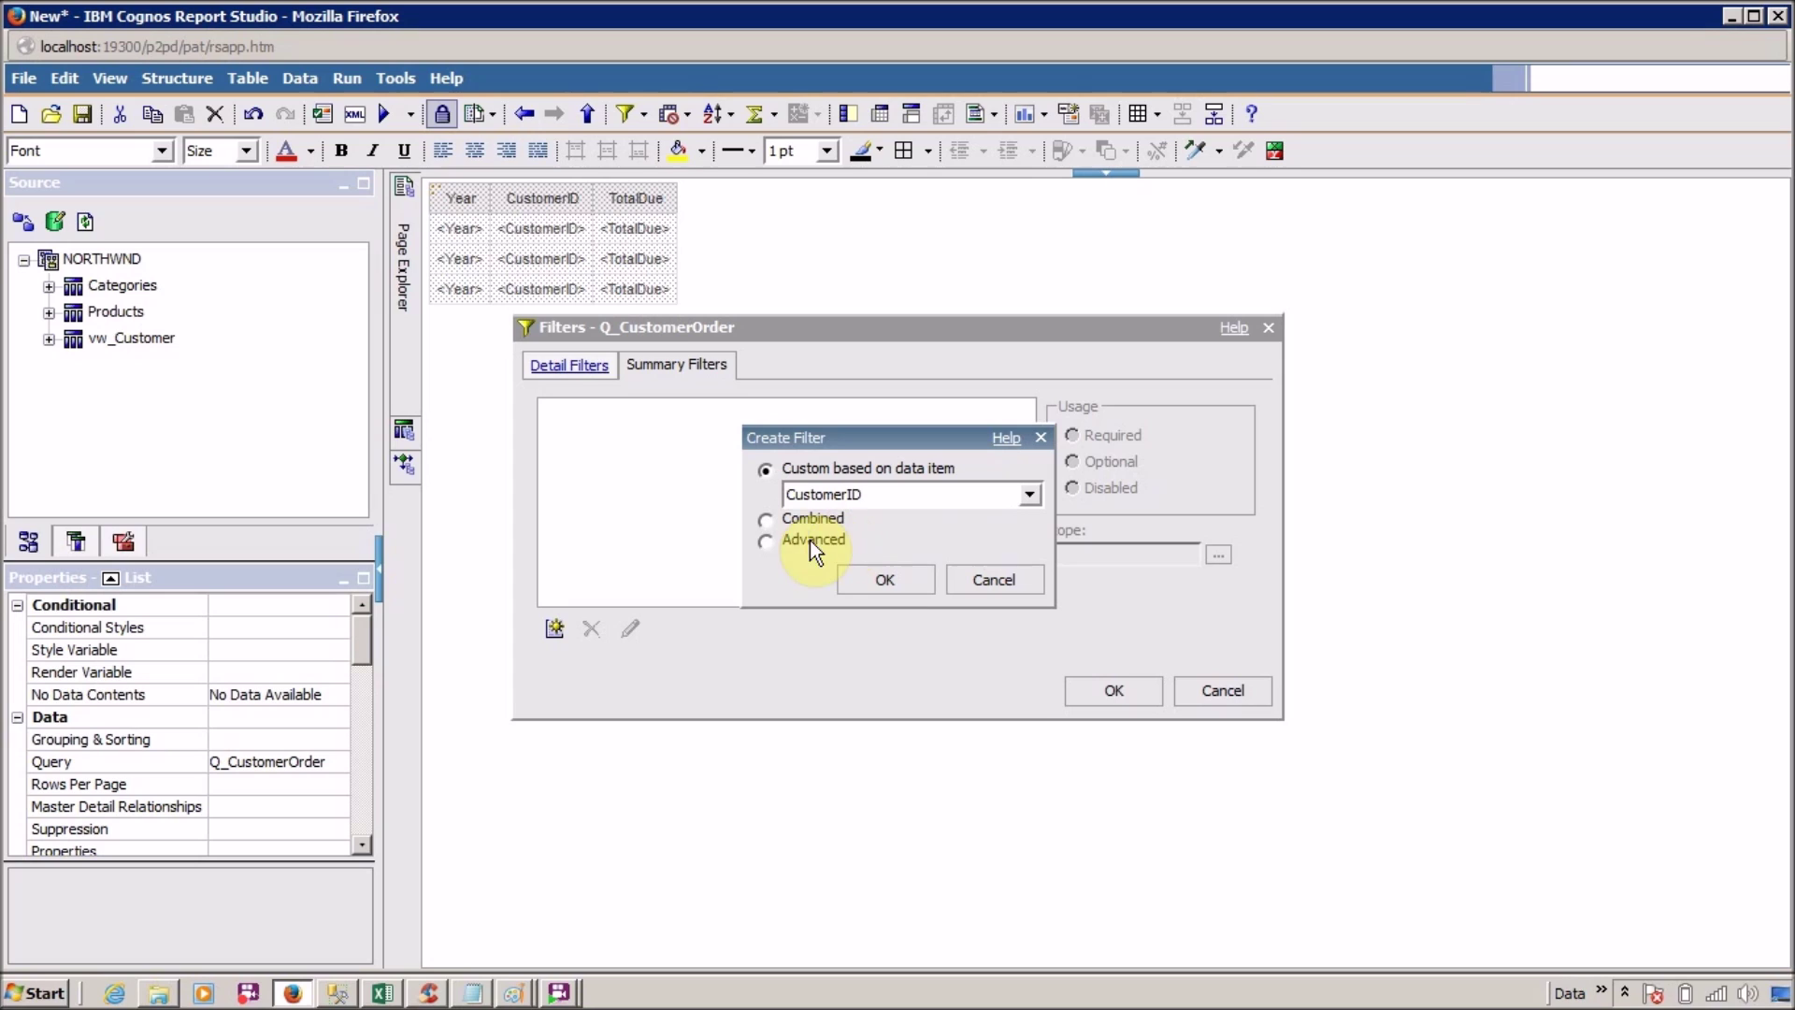
pyautogui.click(764, 543)
pyautogui.click(867, 590)
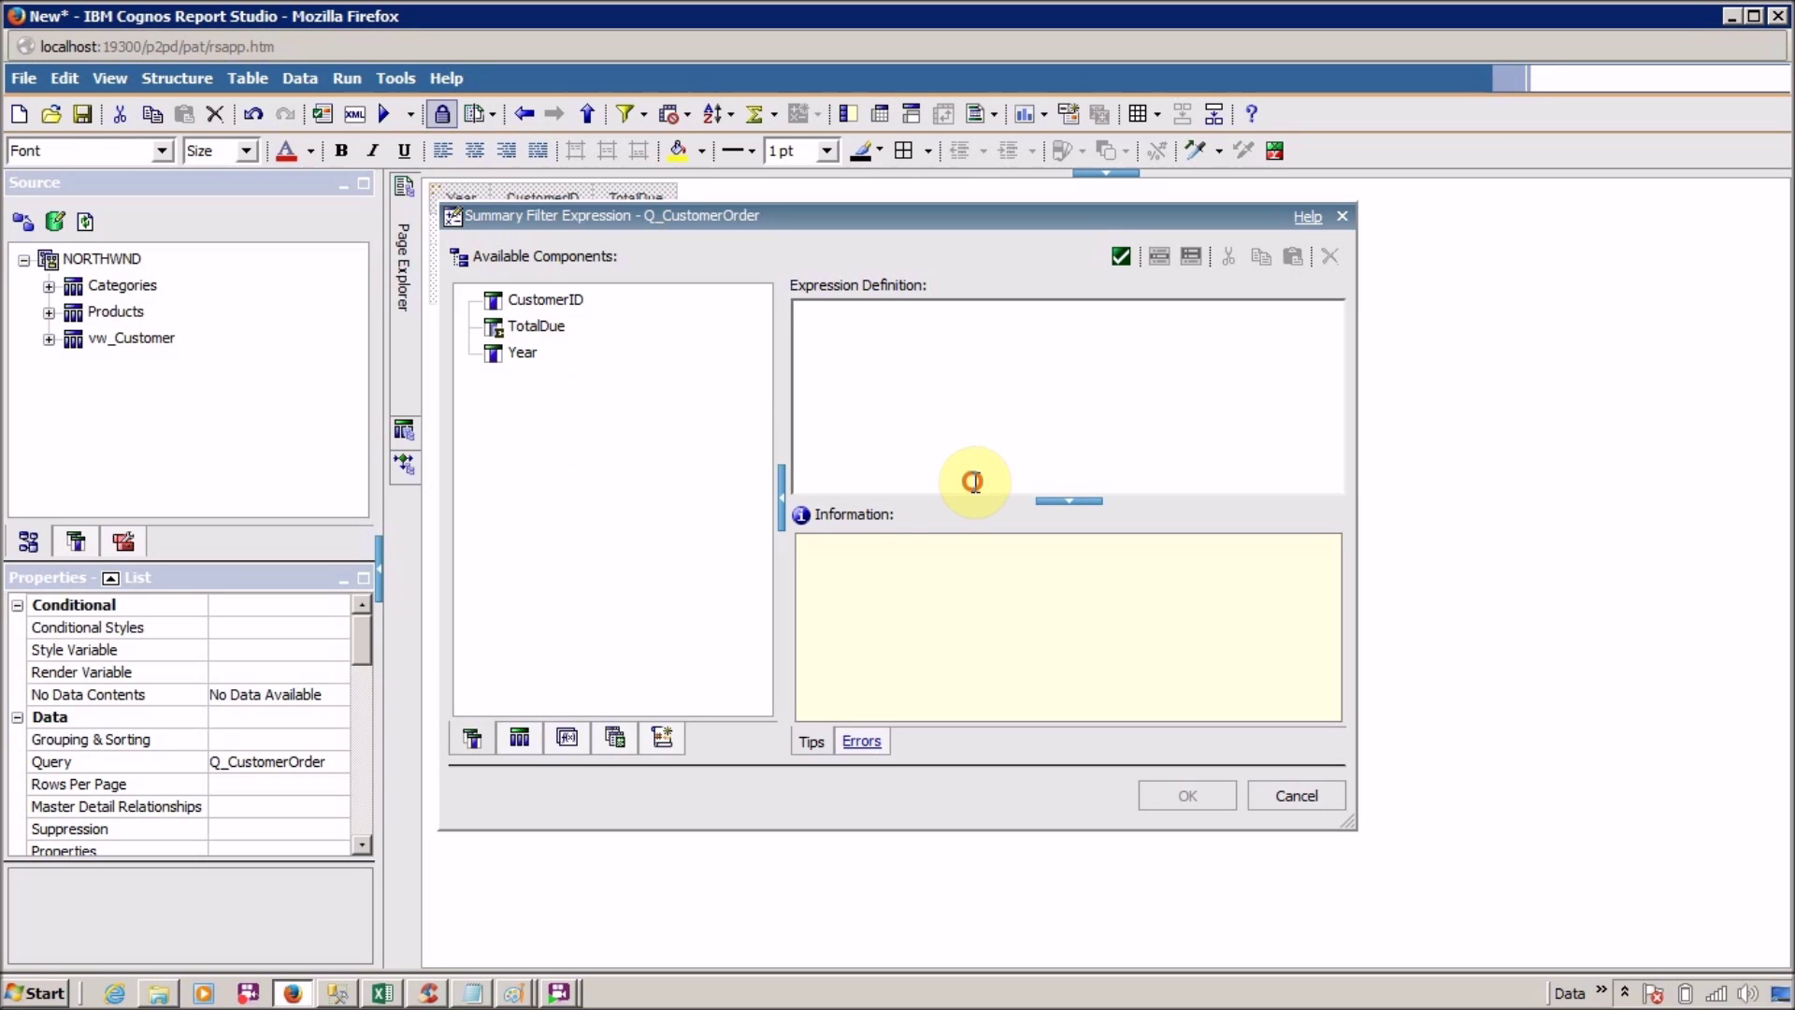
# Enter the expression [TotalDue] = maximum([TotalDue] for [Year]) and confirm it.
pyautogui.moveTo(536, 325); pyautogui.dragTo(859, 365)
pyautogui.write('= max')
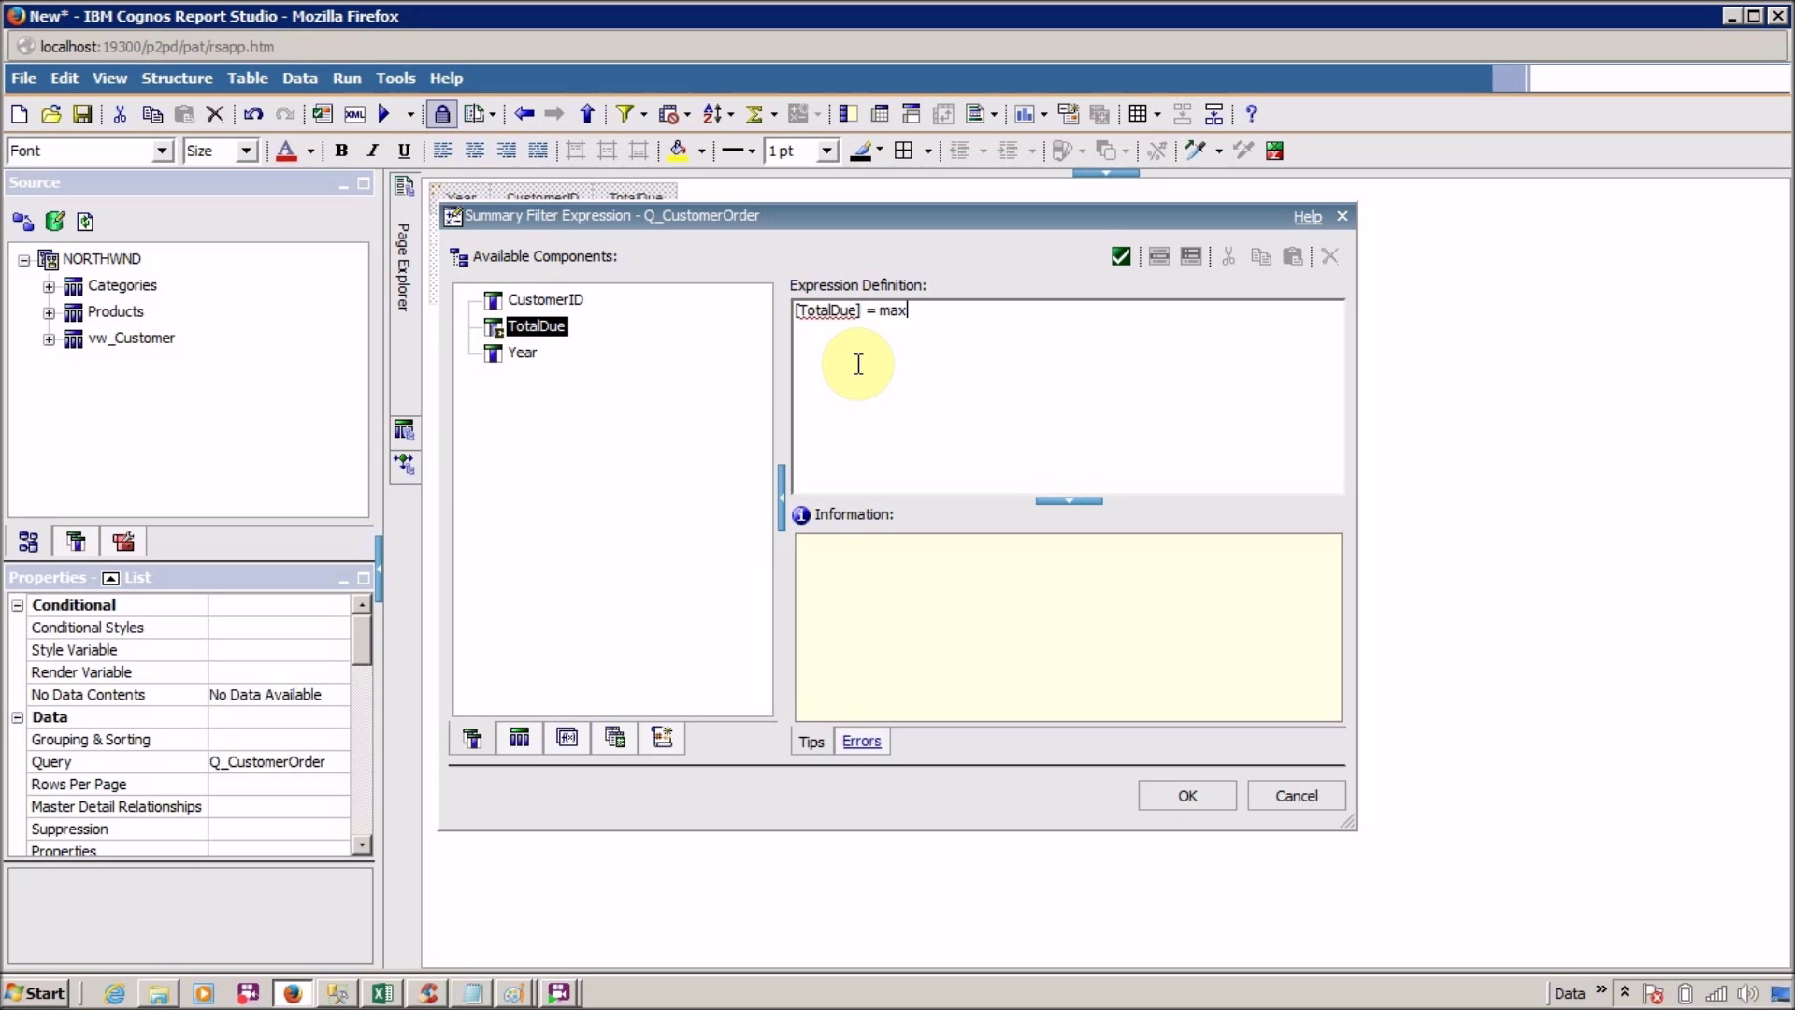
pyautogui.write('imum()')
pyautogui.hotkey('ctrl', 'Left')
pyautogui.hotkey('ctrl', 'Left')
pyautogui.press('Left')
pyautogui.press('Left')
pyautogui.press('Left')
pyautogui.hotkey('shift', 'Home')
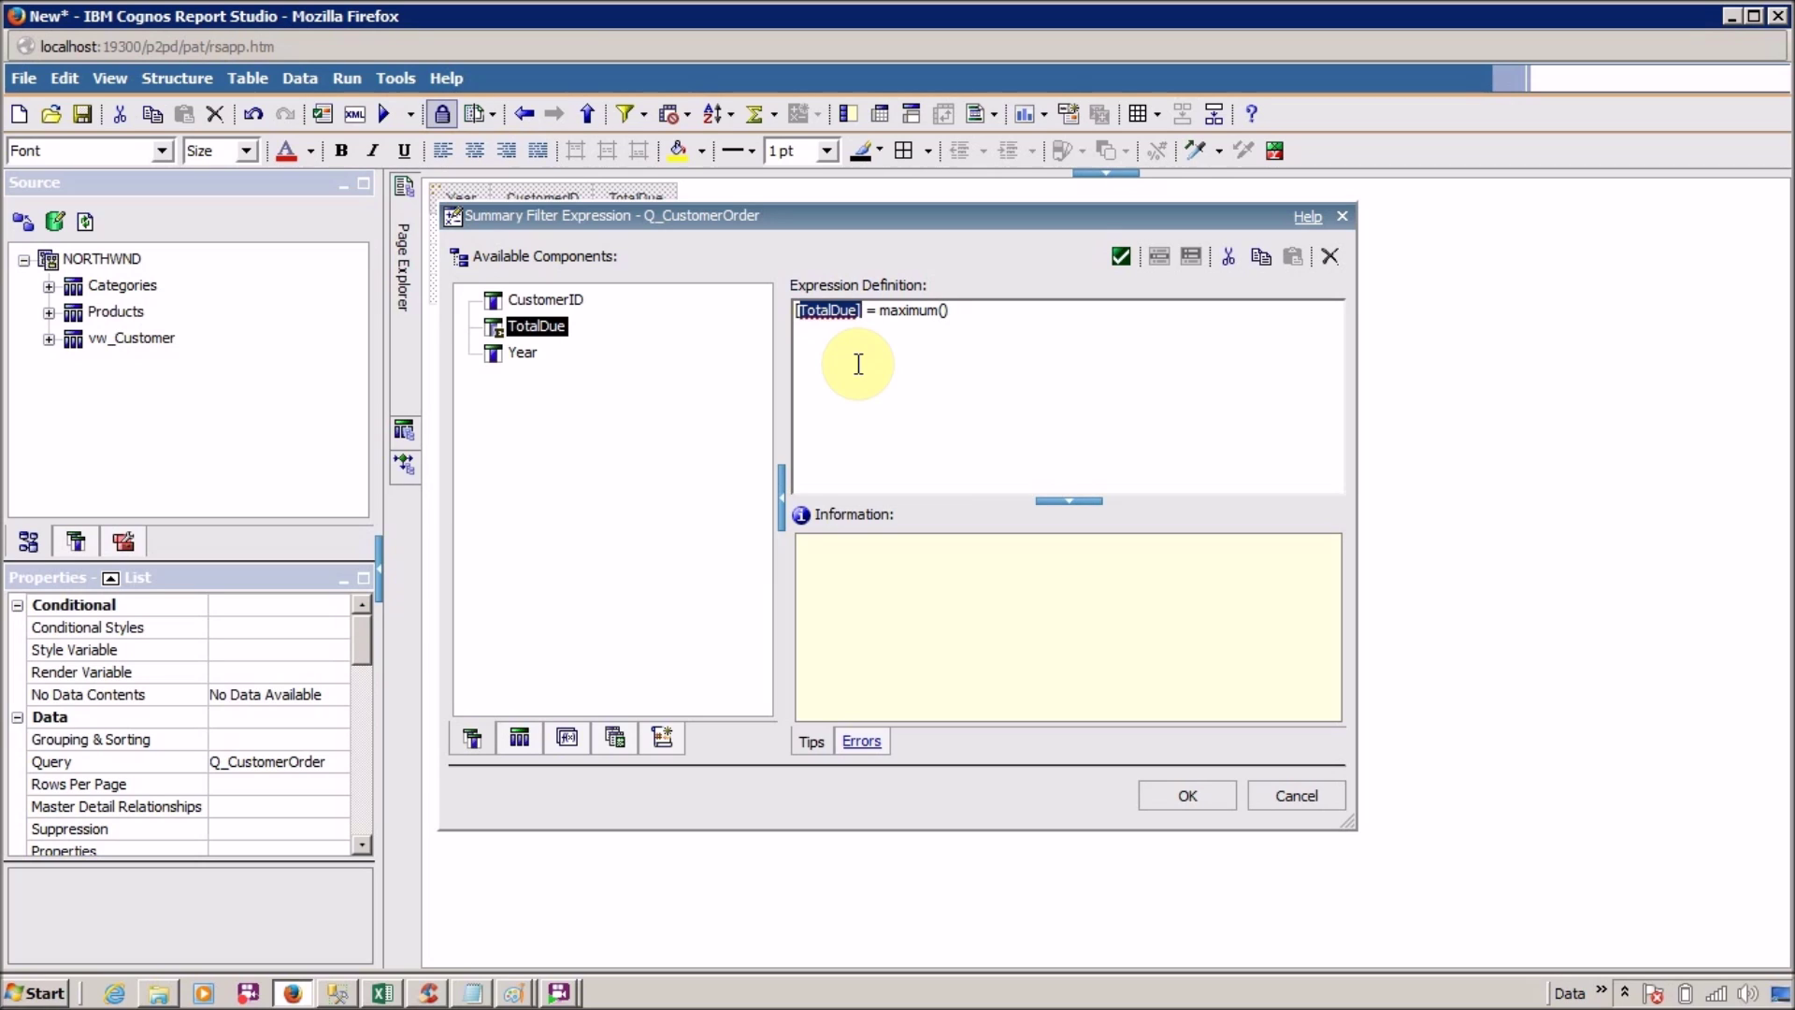
pyautogui.hotkey('ctrl', 'c')
pyautogui.press('End')
pyautogui.press('Left')
pyautogui.hotkey('ctrl', 'v')
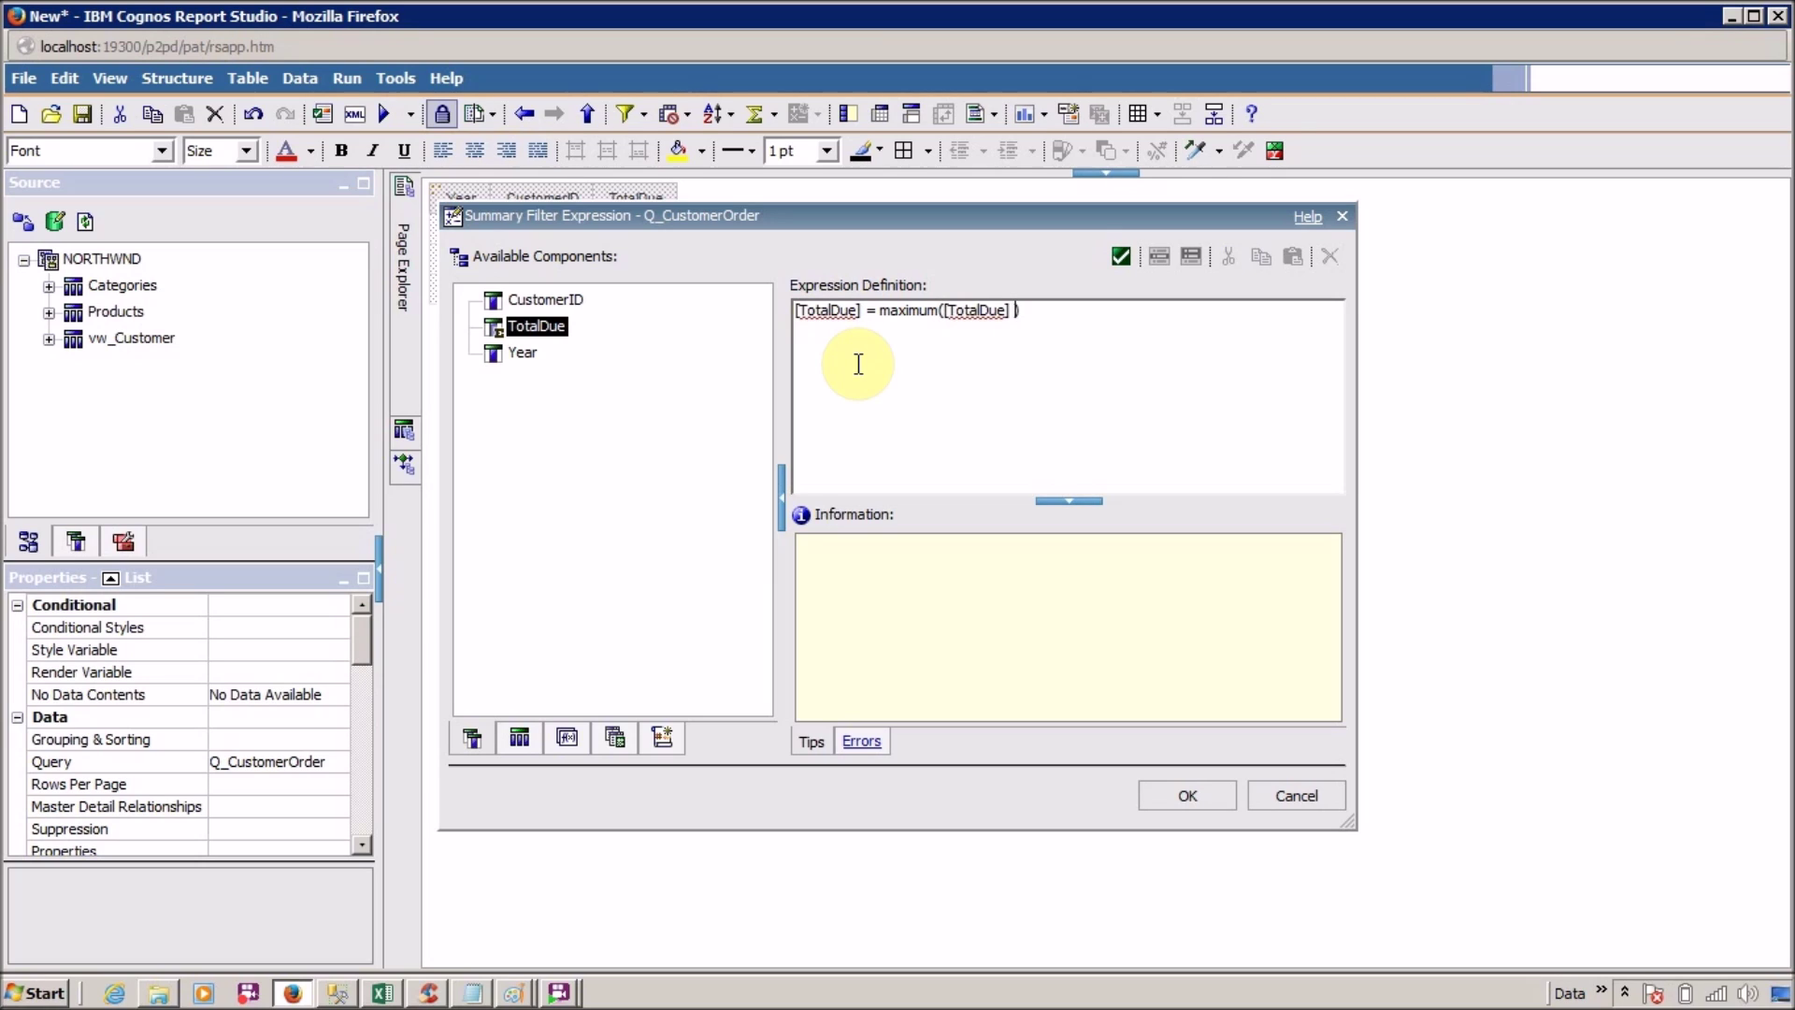
pyautogui.write('for')
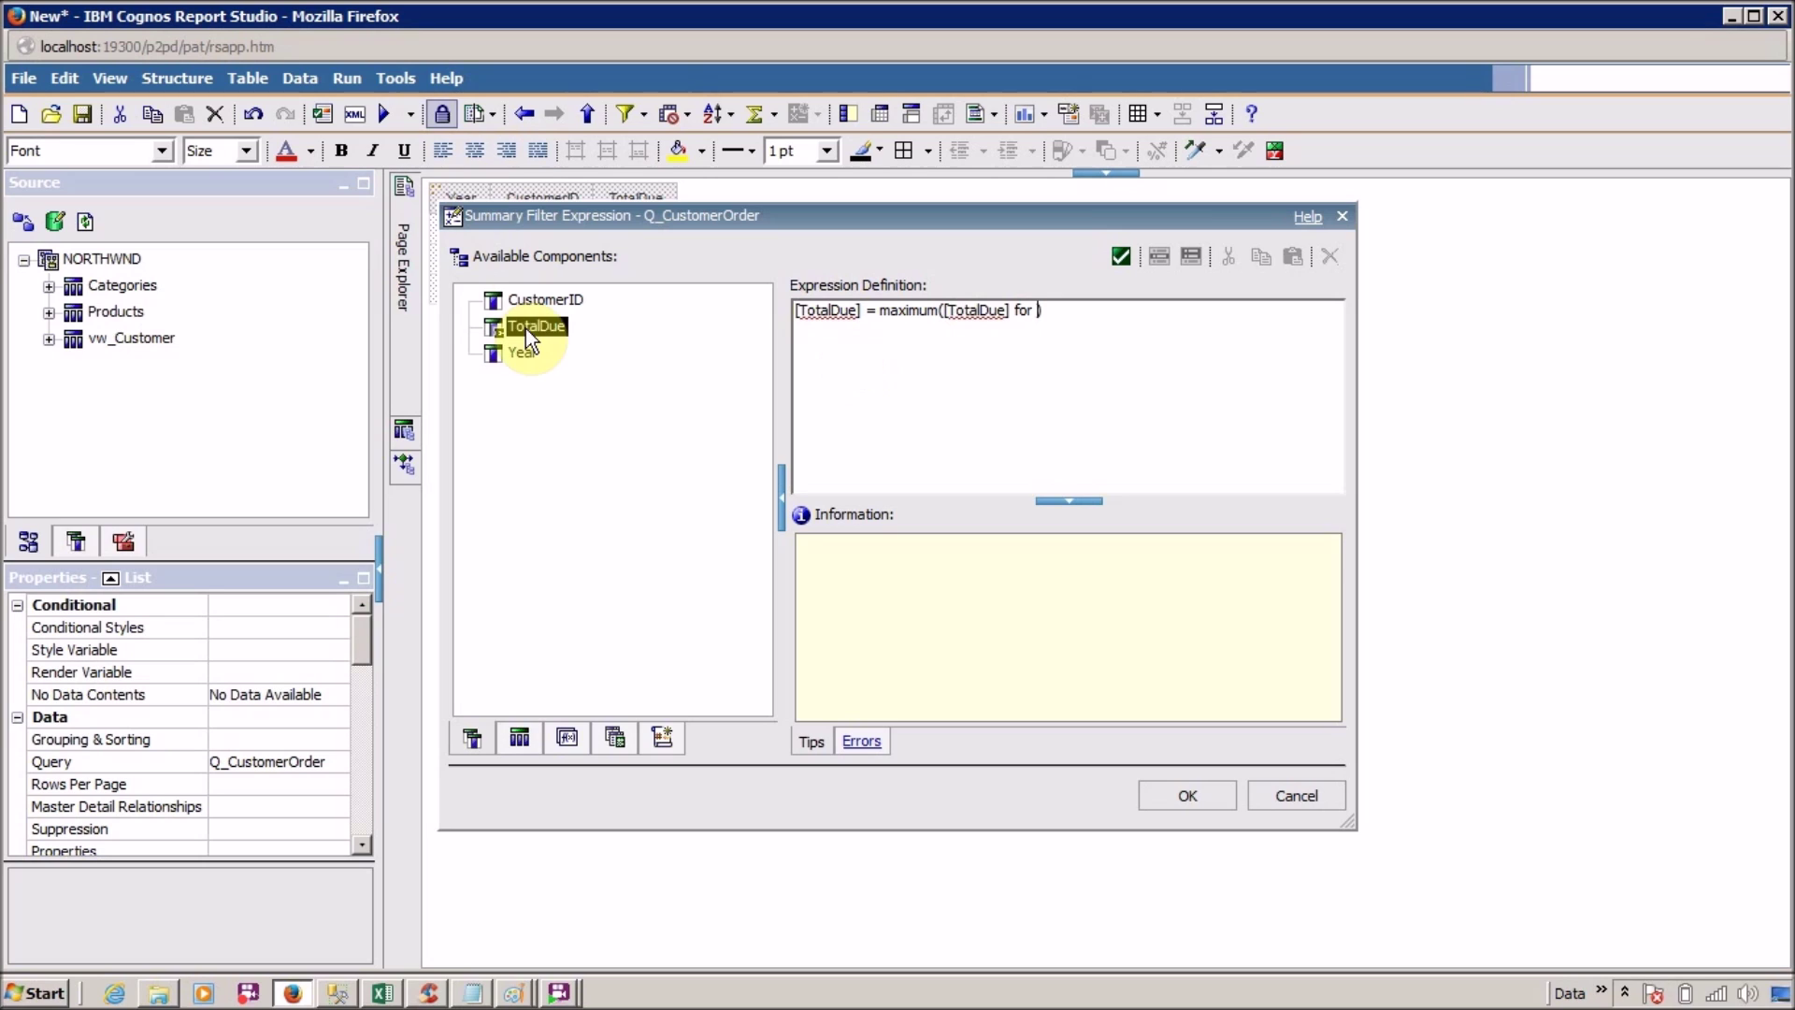
pyautogui.moveTo(512, 364); pyautogui.dragTo(1036, 318)
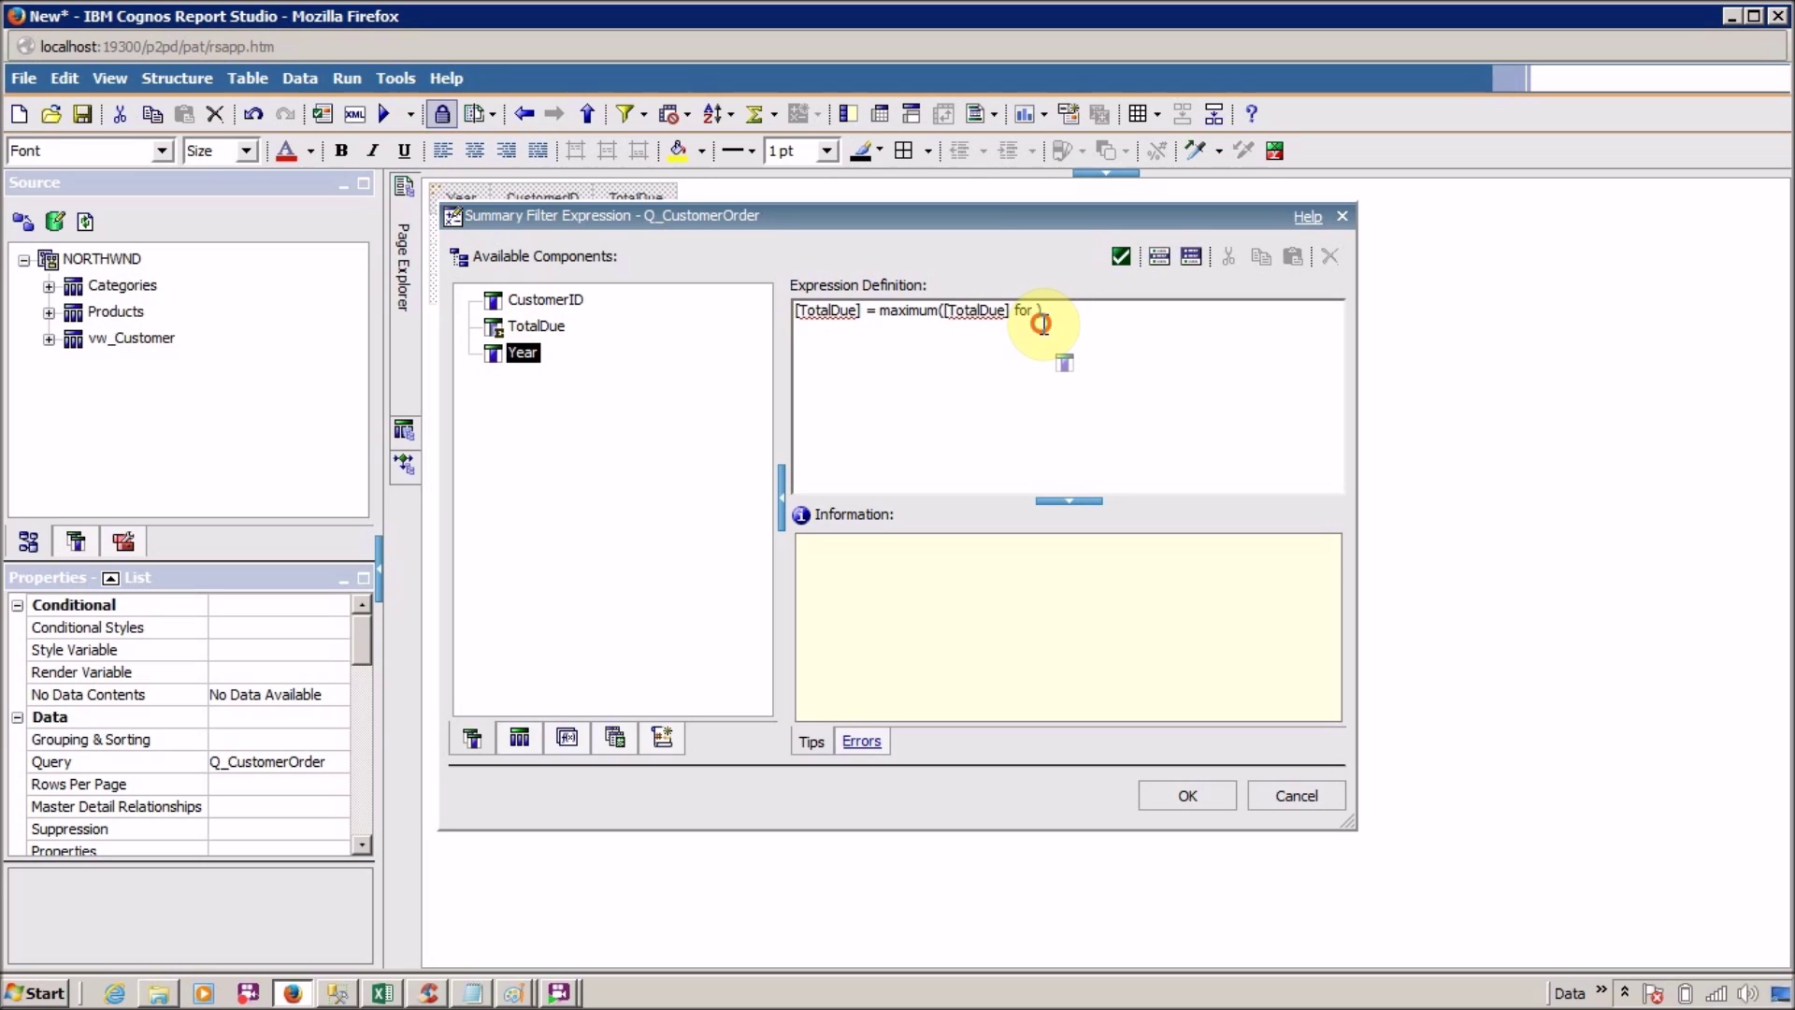
pyautogui.click(1219, 788)
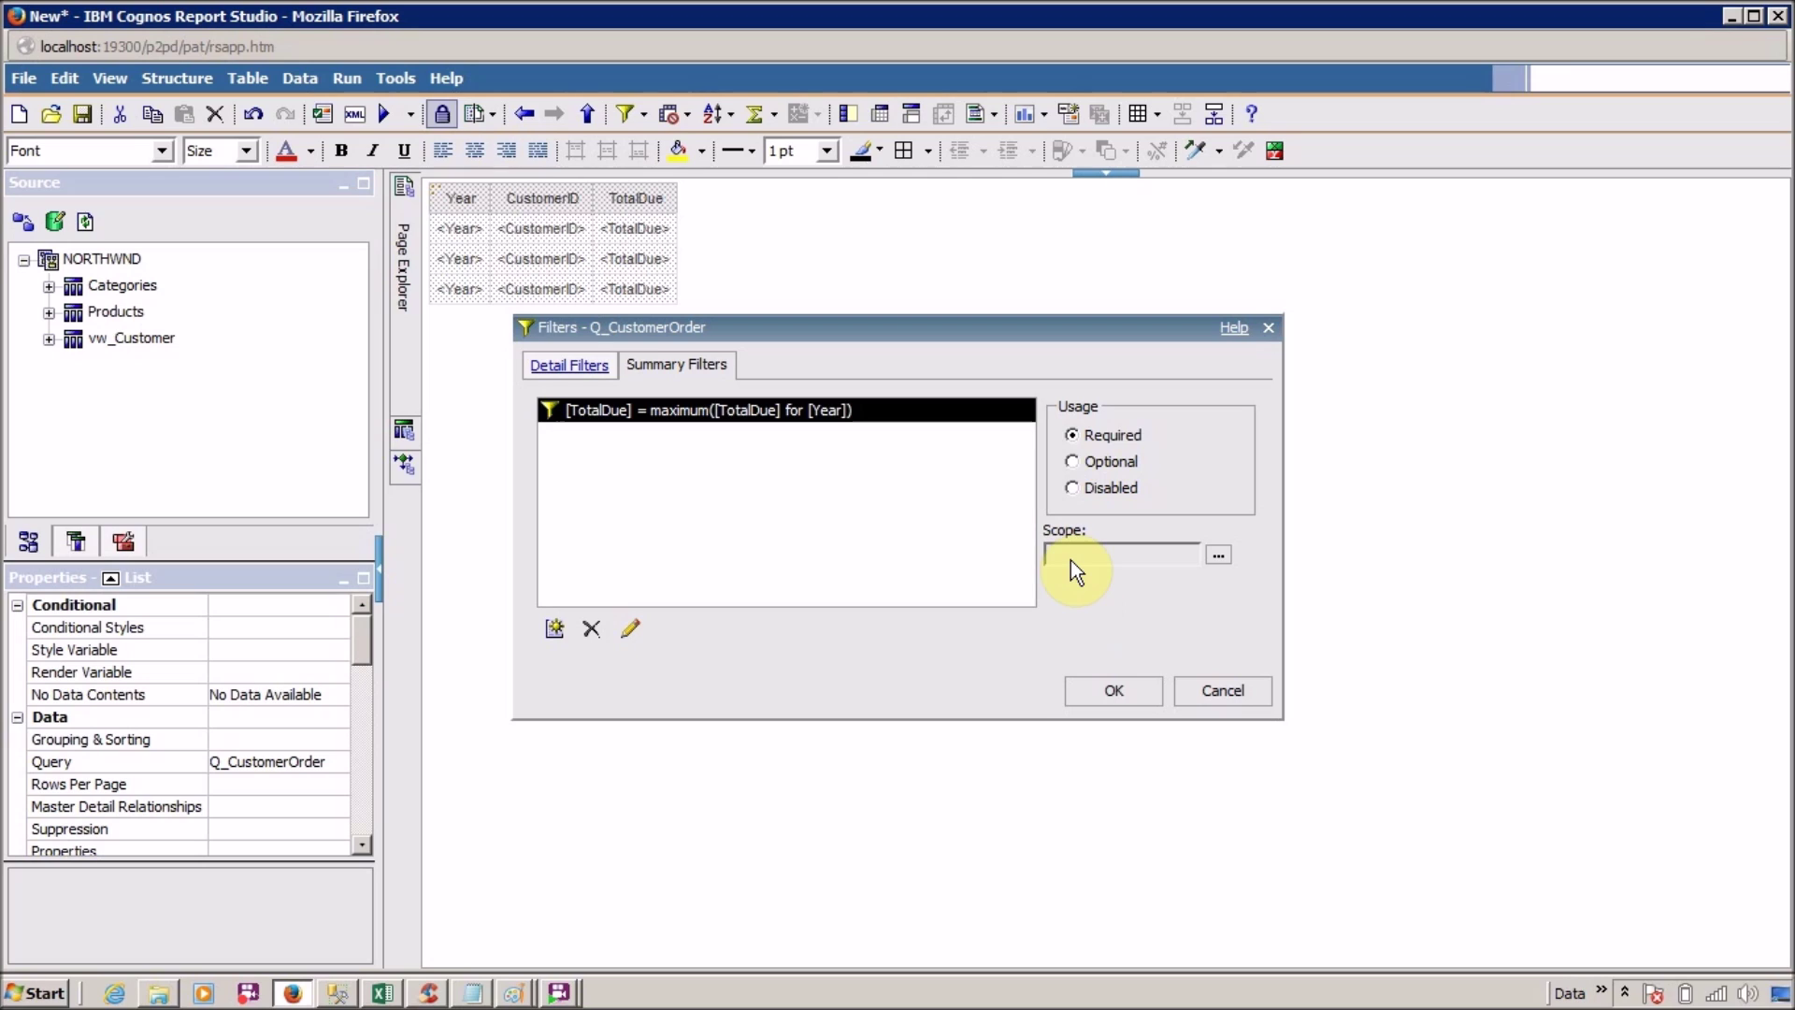
# Set the summary filter's scope to CustomerID and close the Filters dialog.
pyautogui.click(1220, 555)
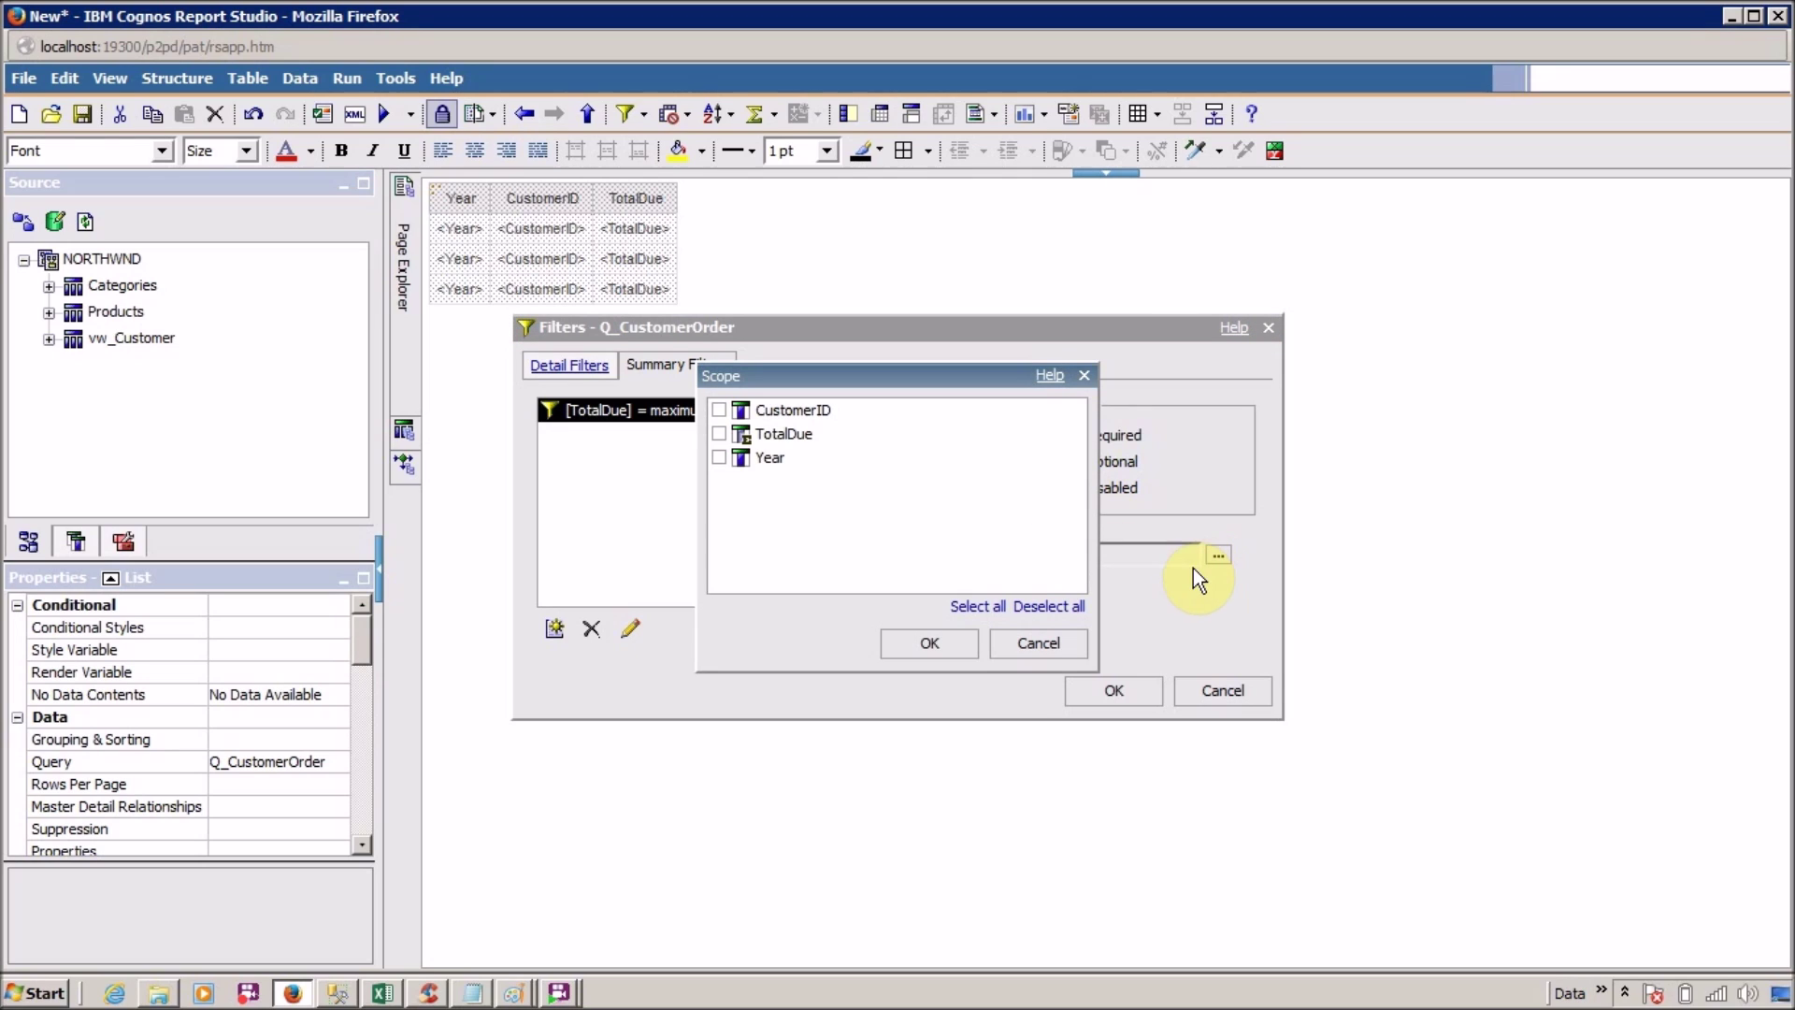
pyautogui.moveTo(954, 381); pyautogui.dragTo(903, 424)
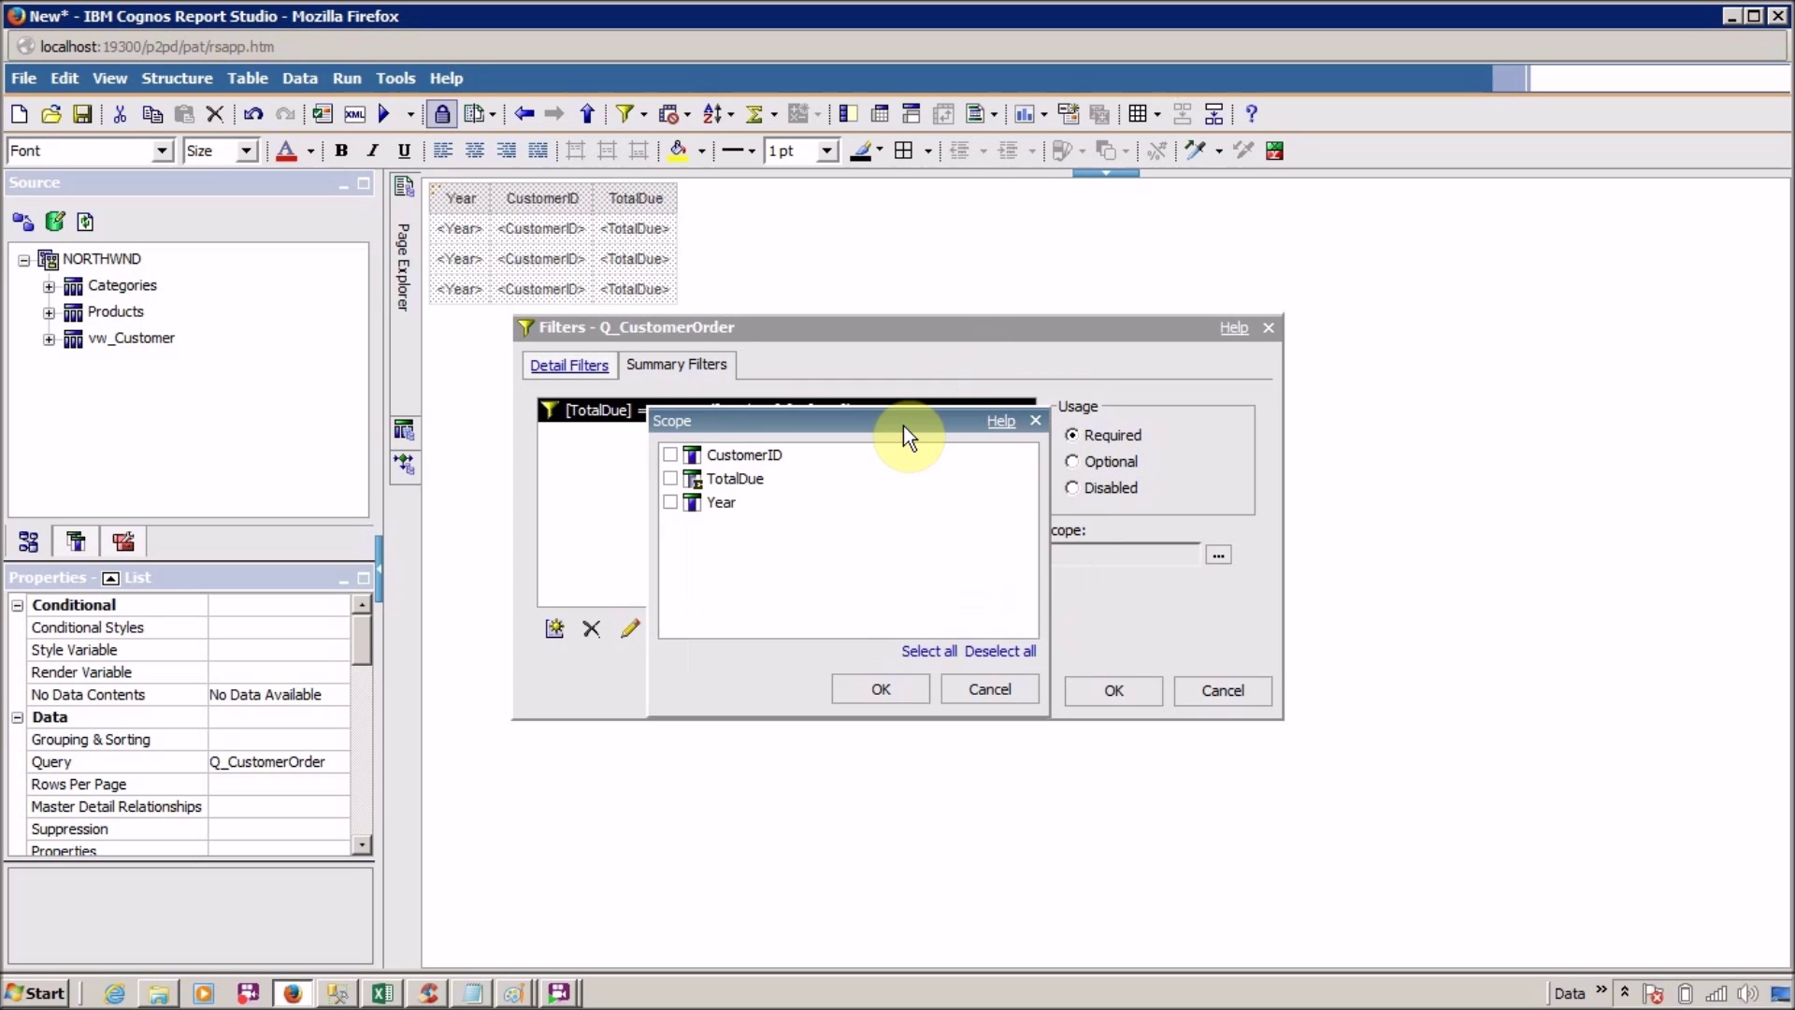
pyautogui.click(874, 694)
pyautogui.click(1098, 690)
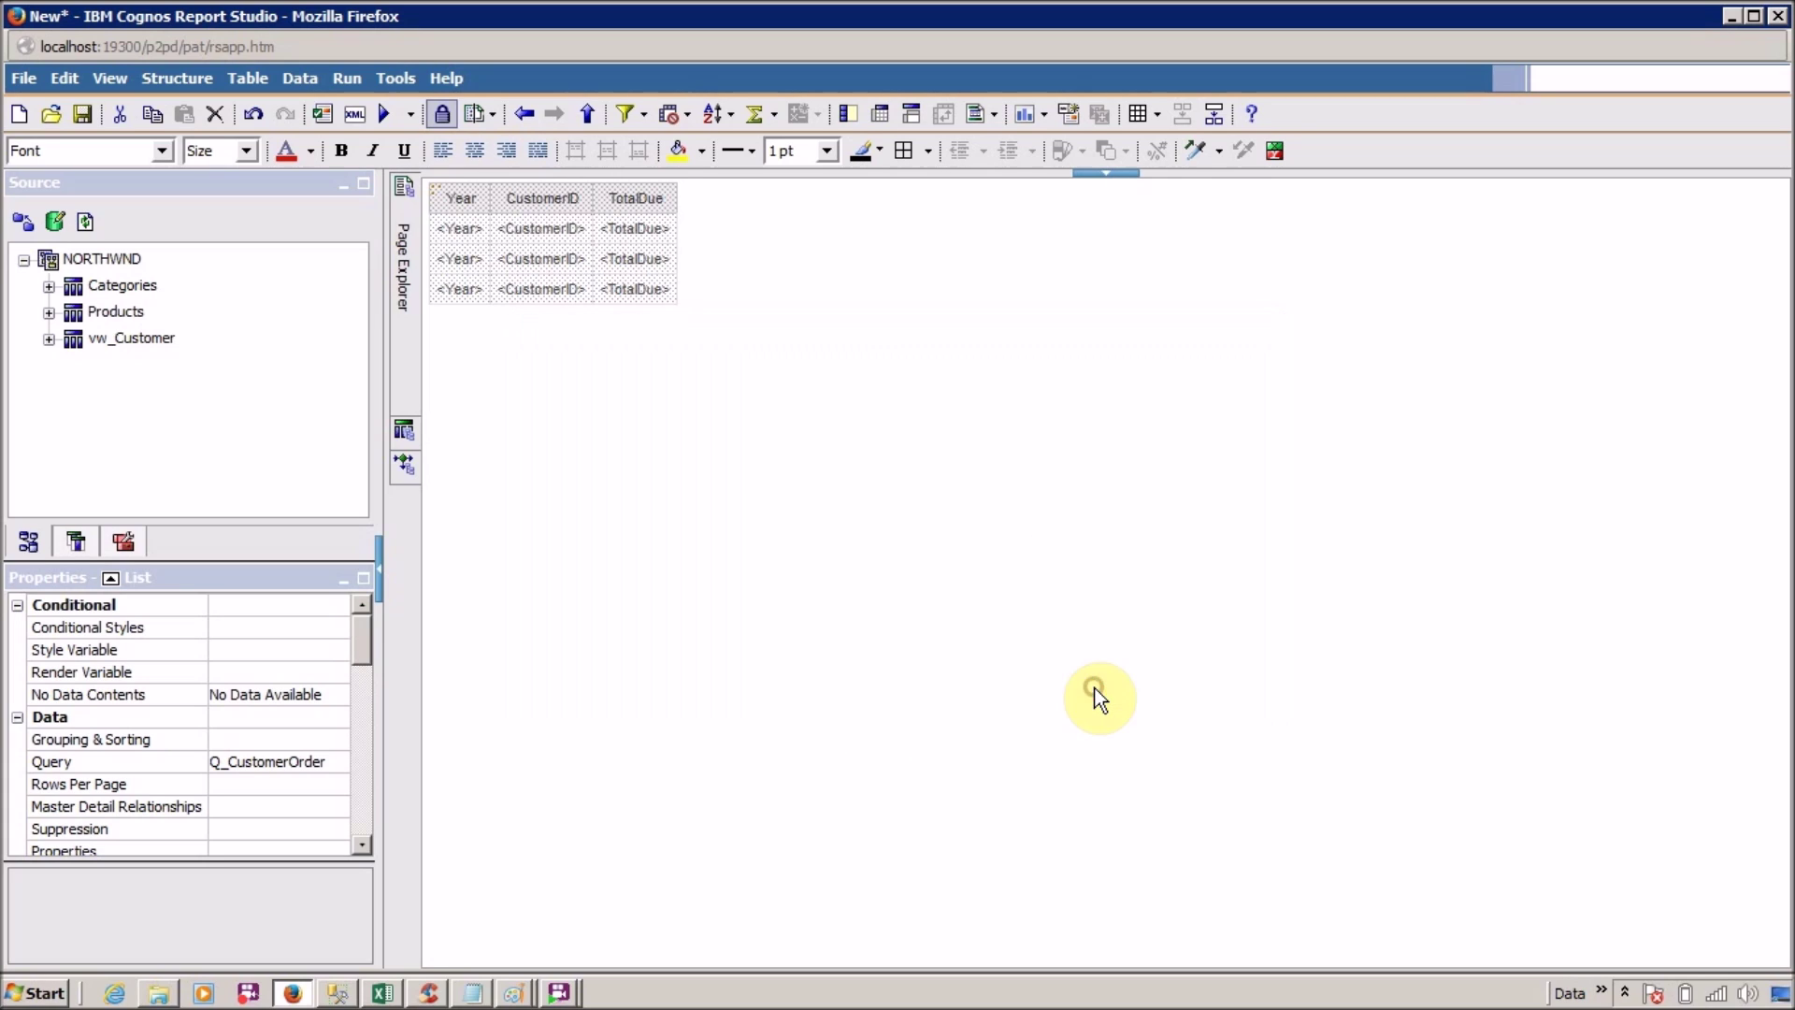
# Group the Year and CustomerID columns and run the report to show the 2008 row.
pyautogui.click(470, 238)
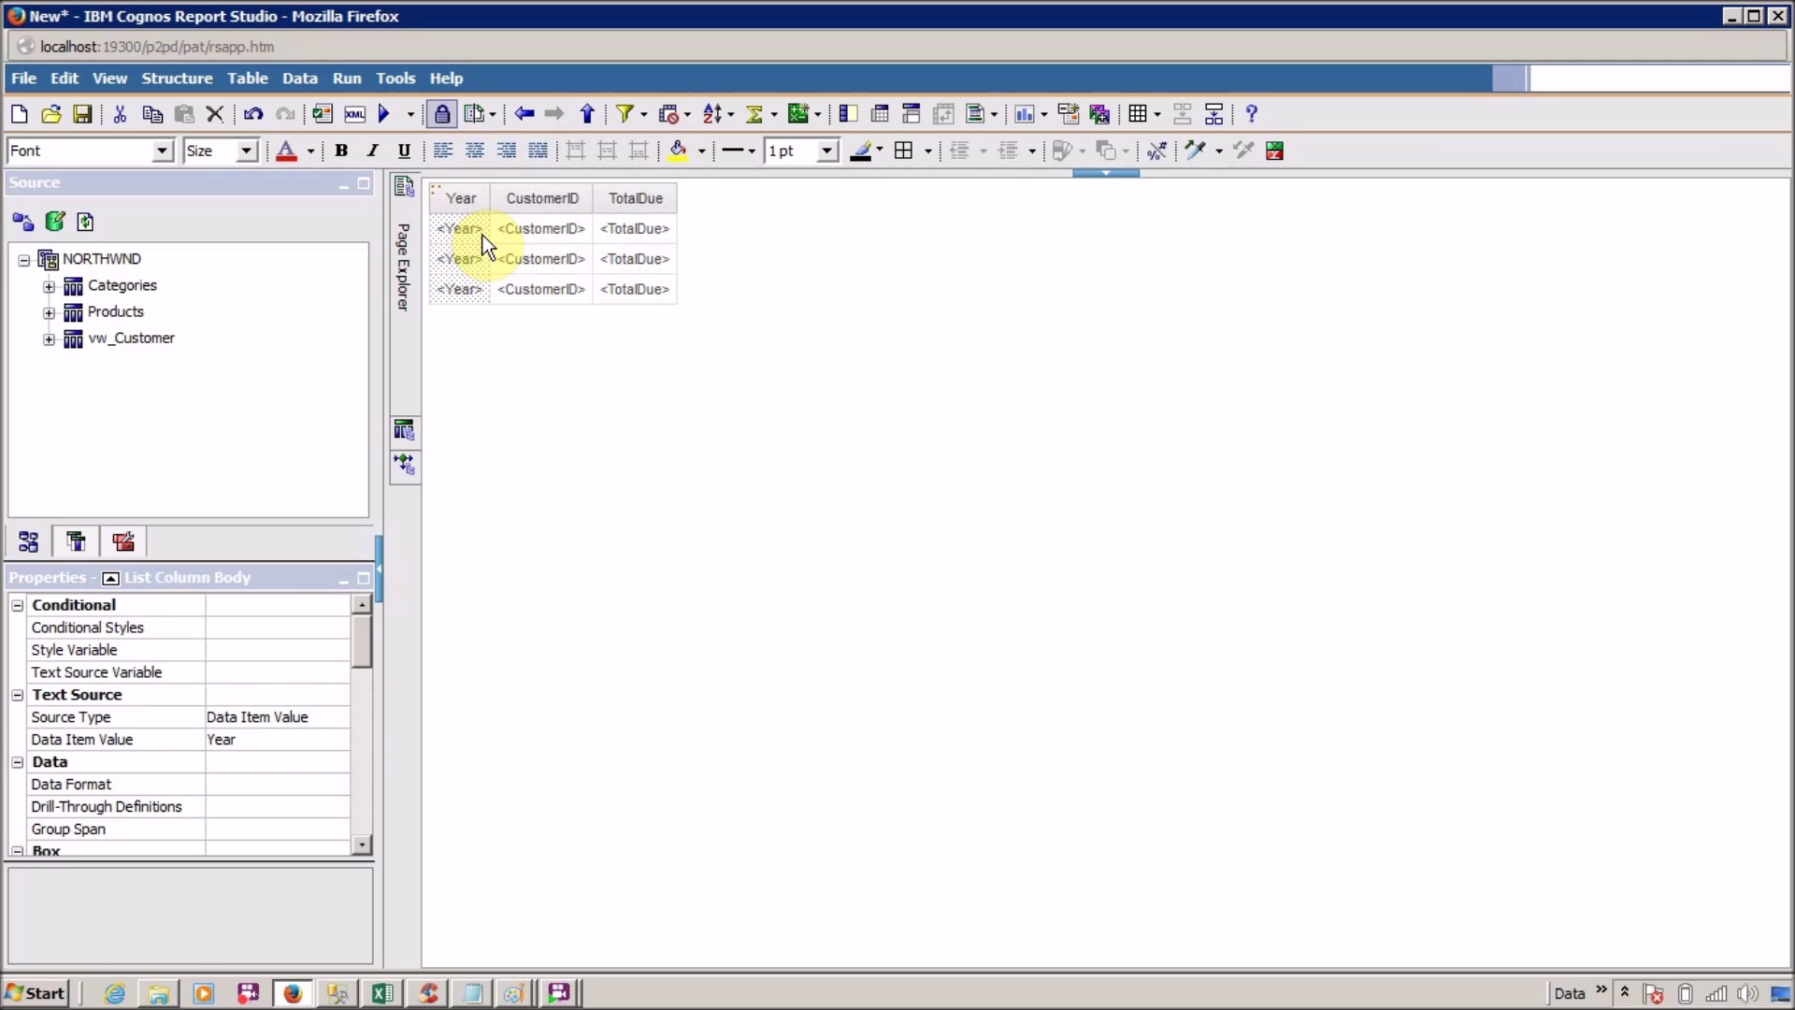
pyautogui.keyDown('ctrl'); pyautogui.click(531, 251); pyautogui.keyUp('ctrl')
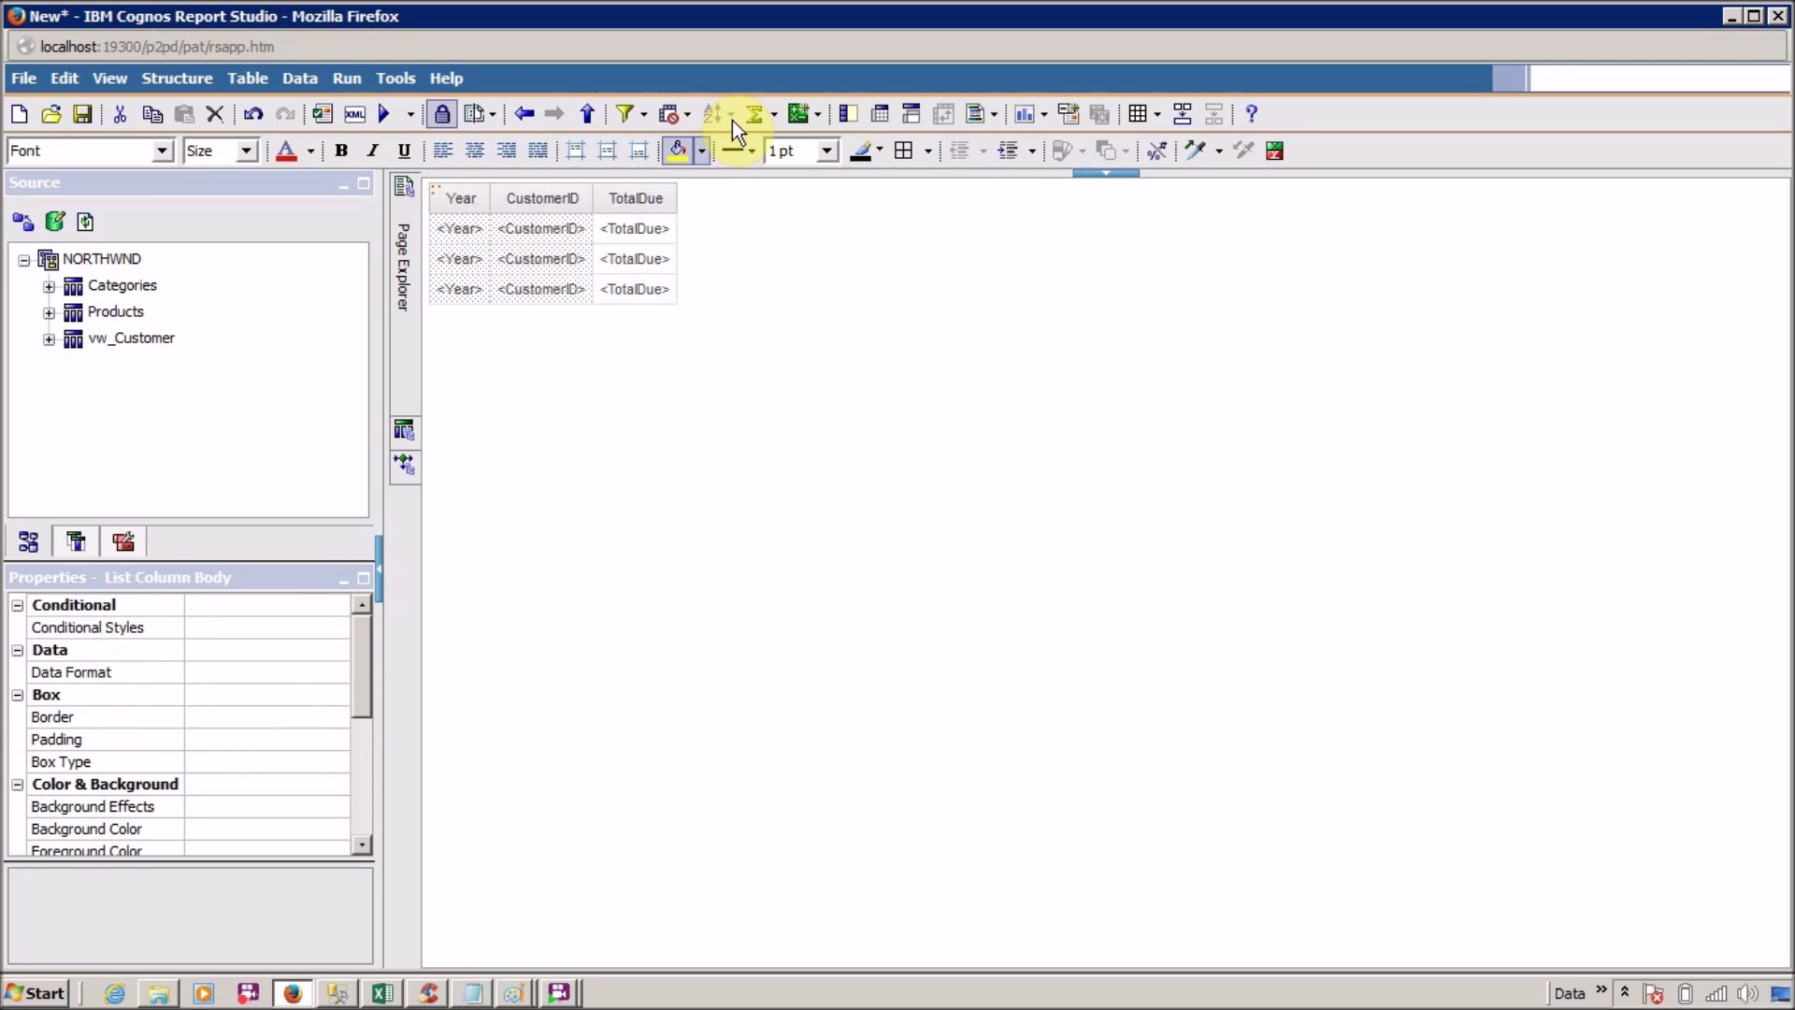
pyautogui.click(848, 114)
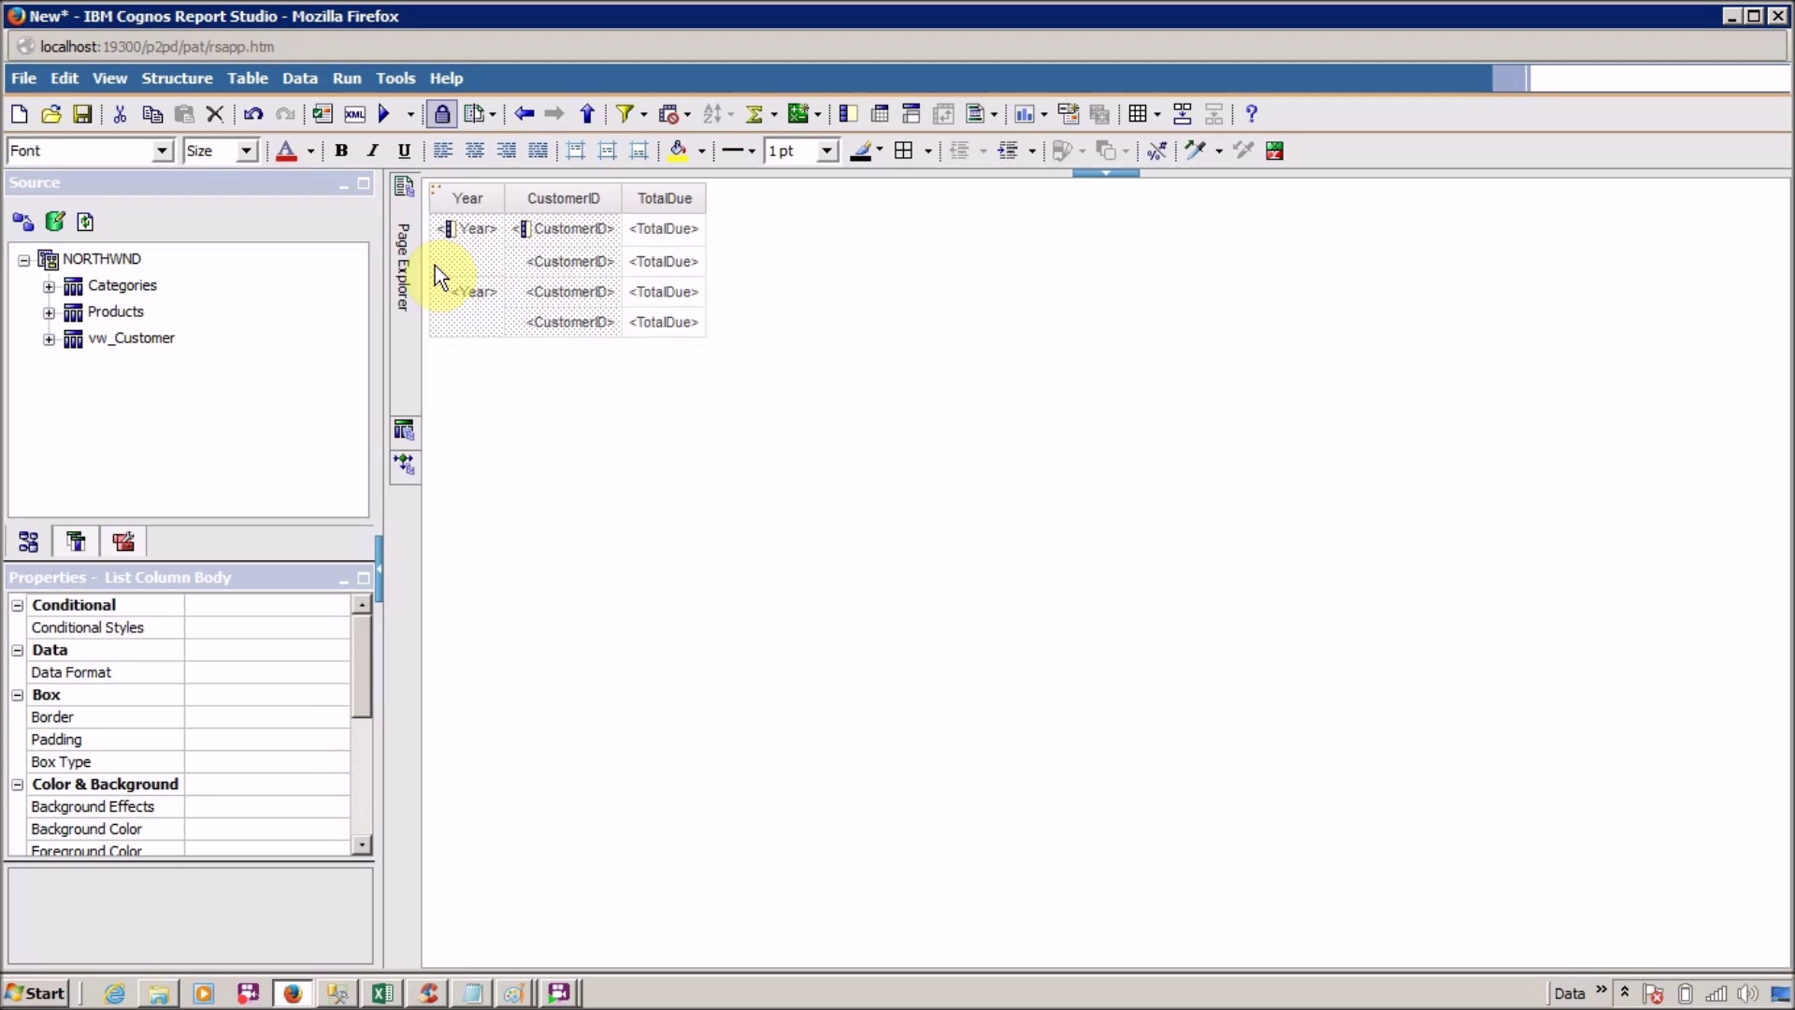
pyautogui.click(384, 119)
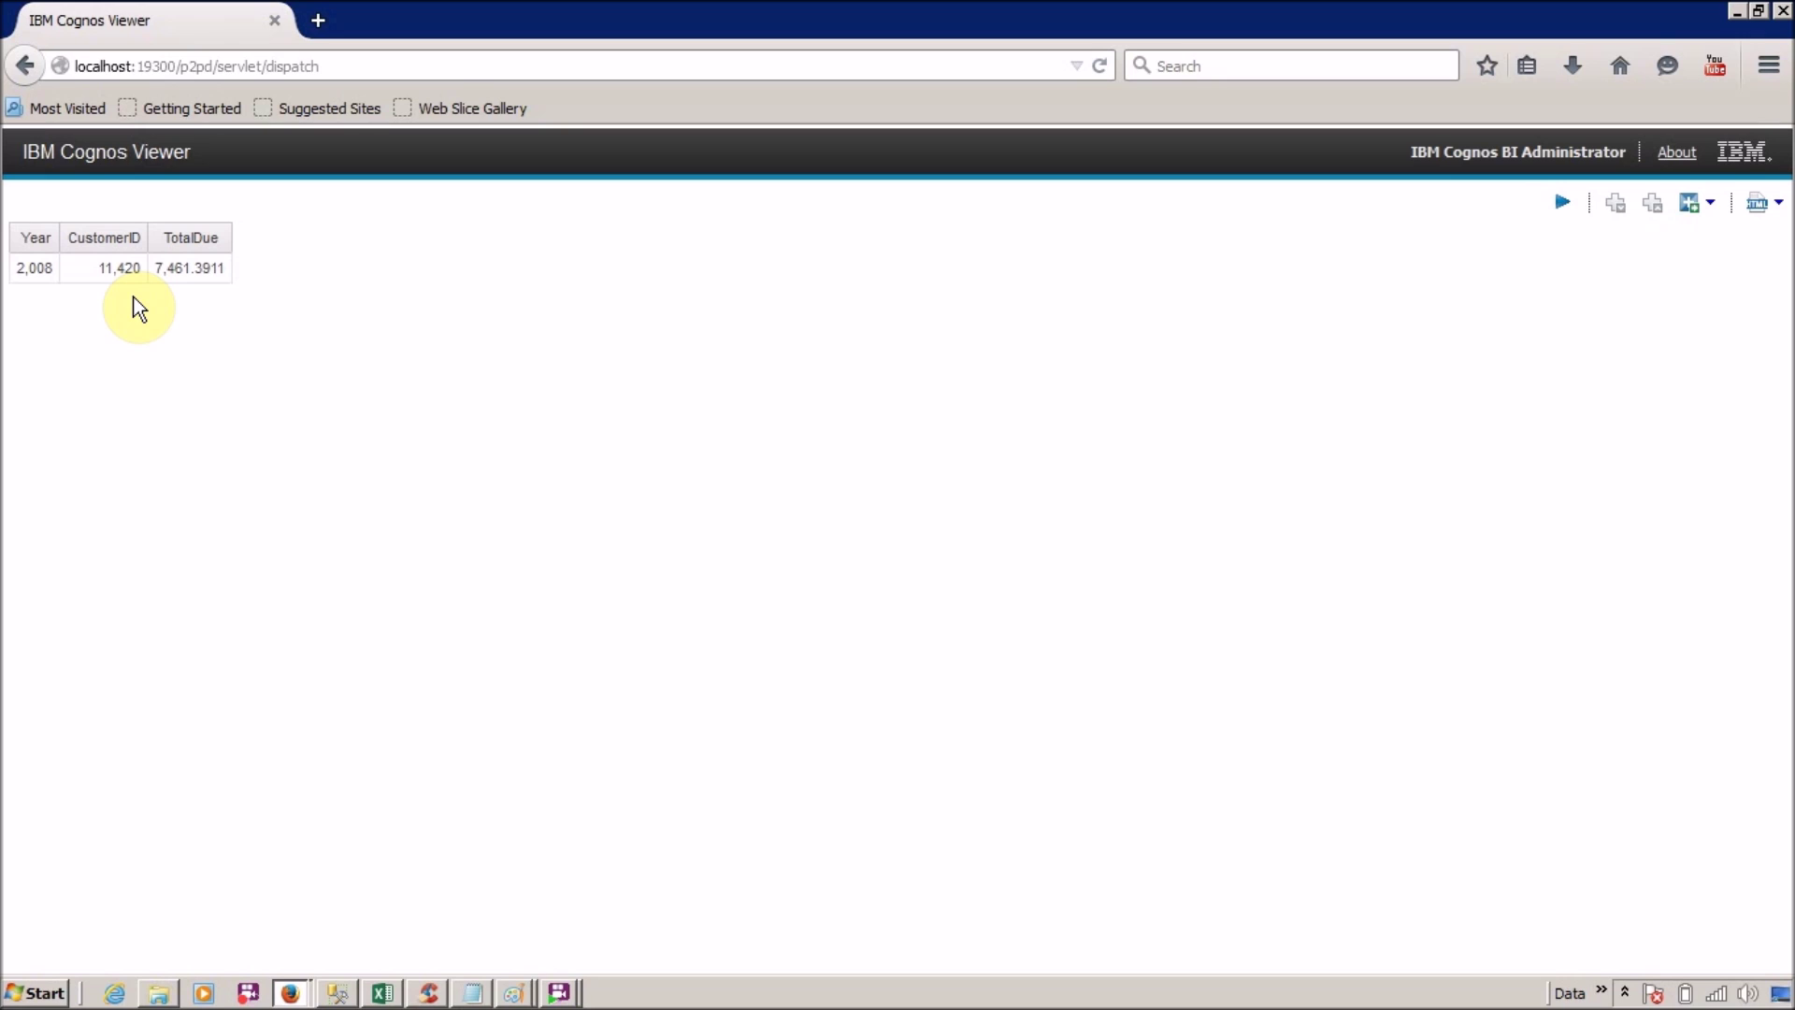
pyautogui.hotkey('alt', 'Tab')
pyautogui.hotkey('alt', 'Tab')
pyautogui.hotkey('alt', 'Tab')
pyautogui.hotkey('alt', 'Tab')
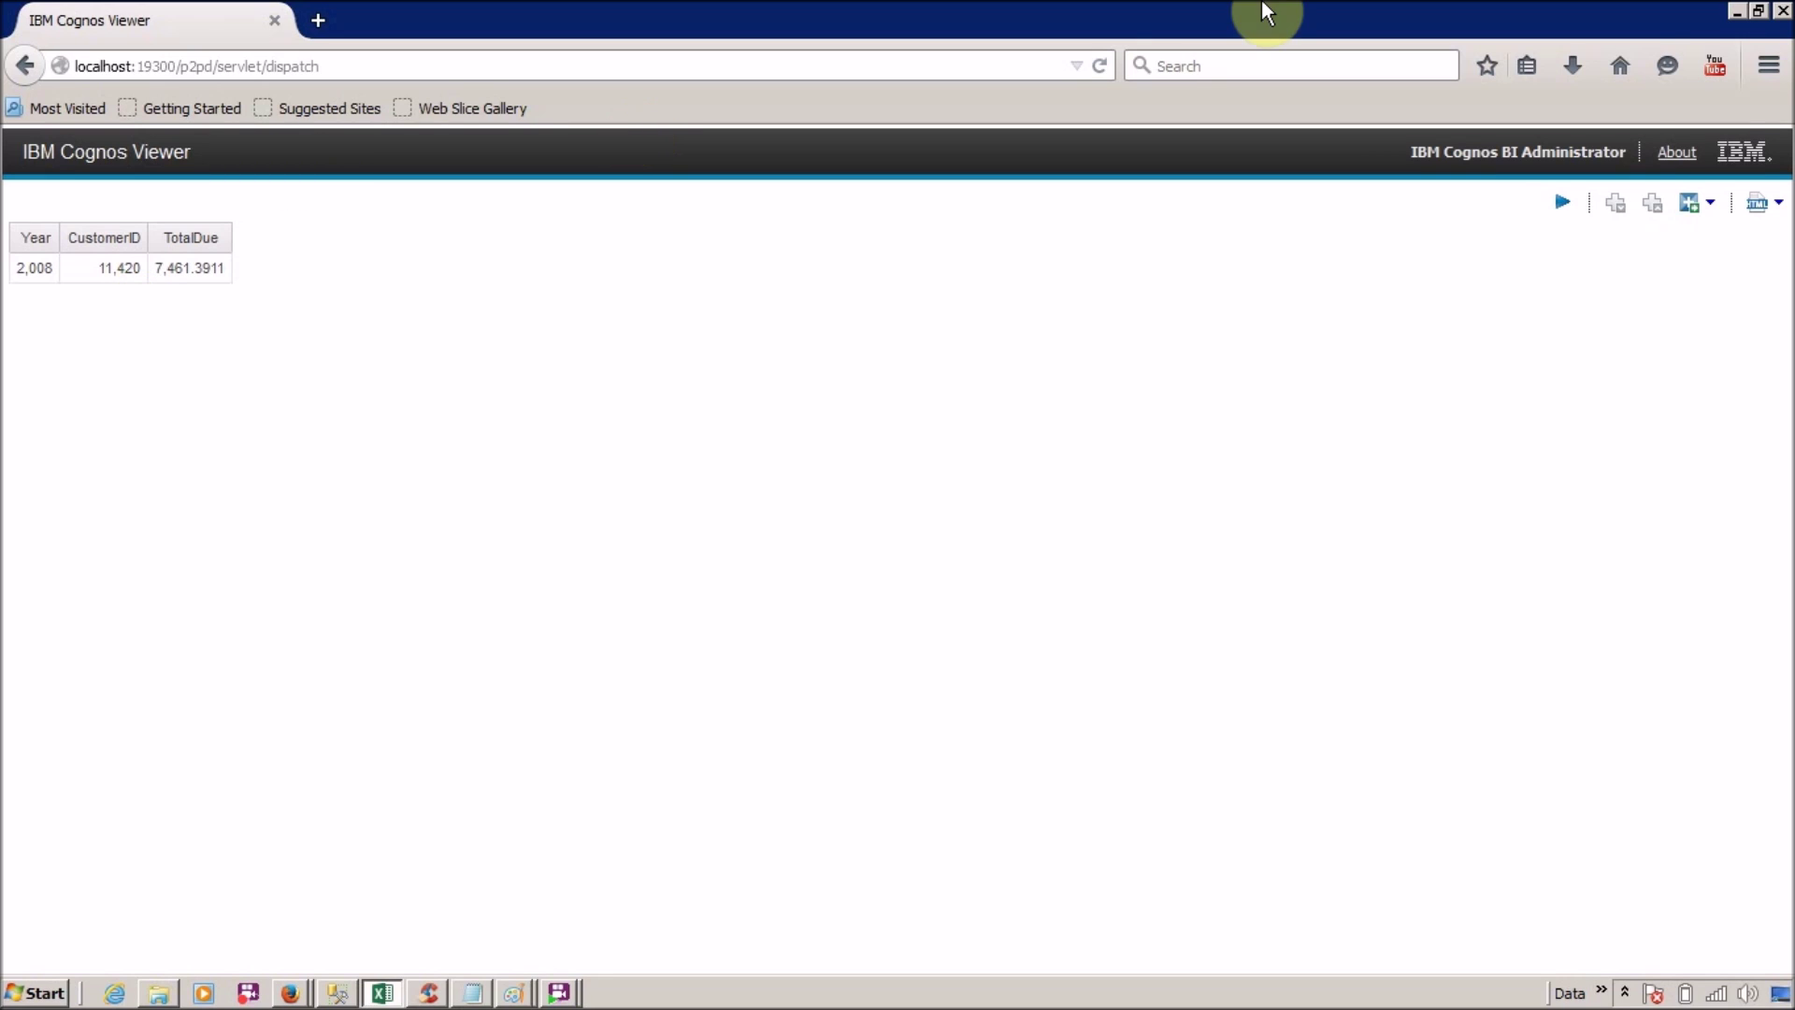
pyautogui.click(1737, 15)
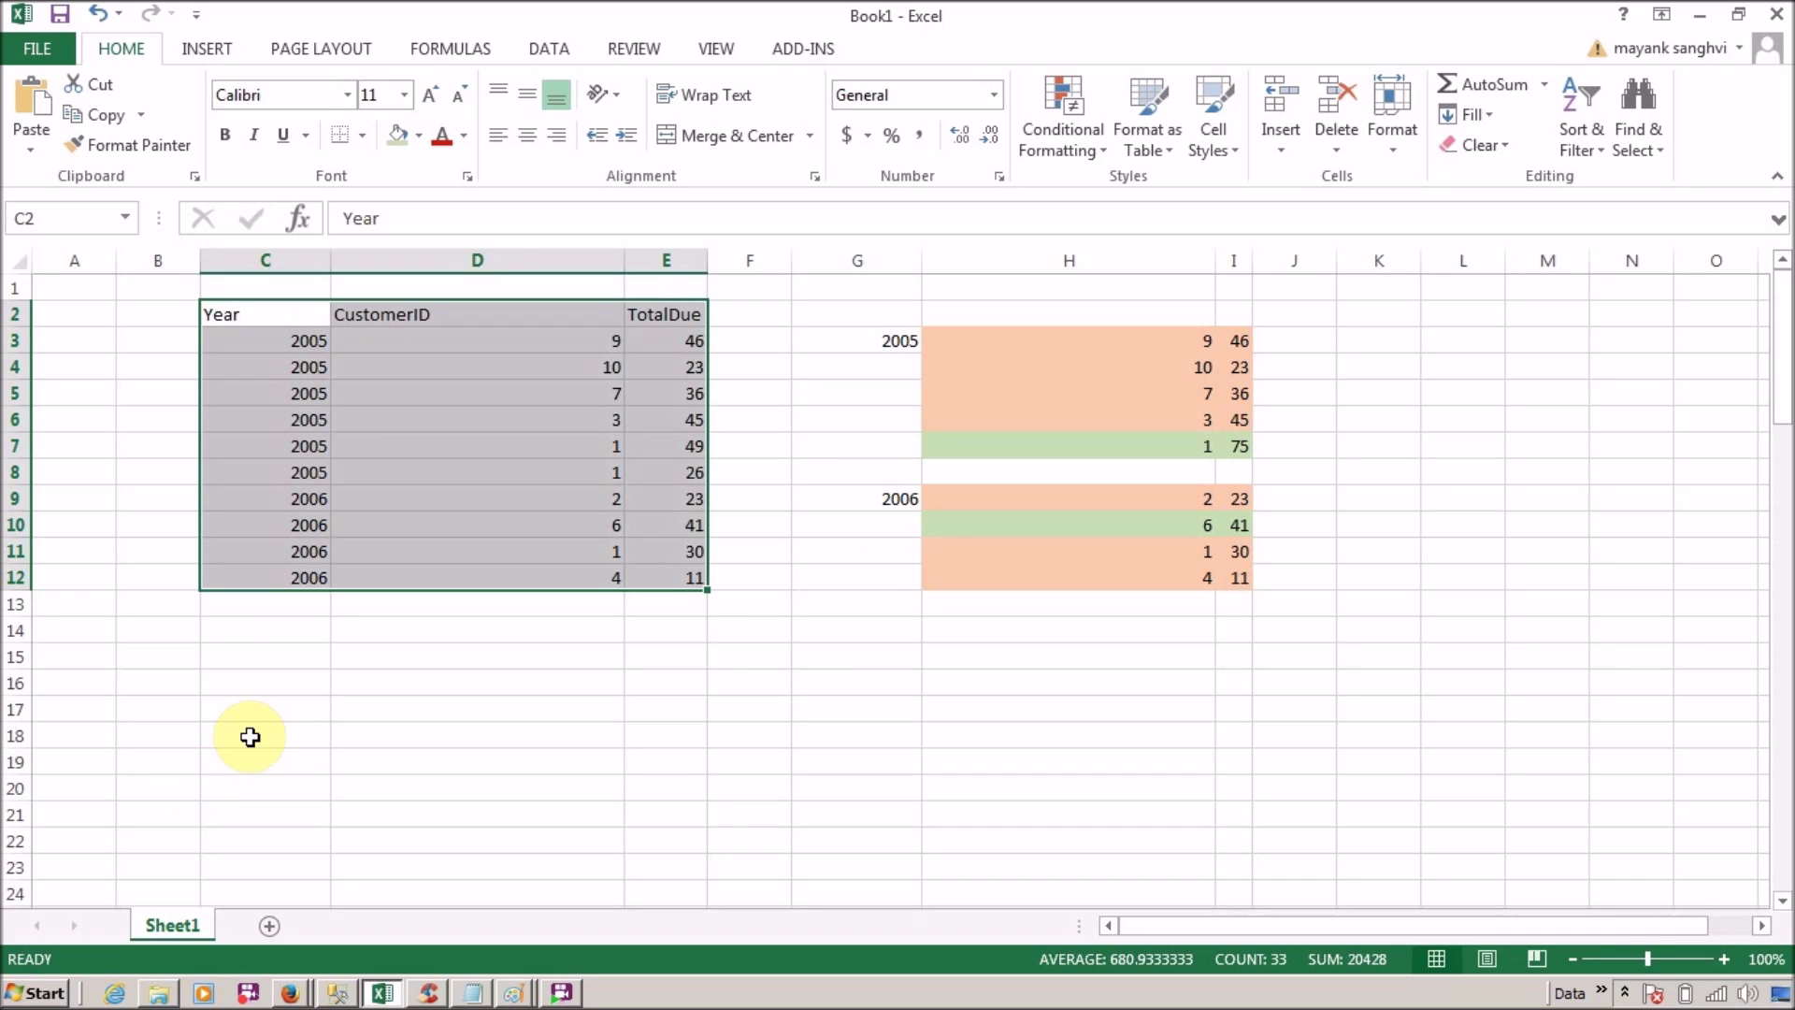
# Highlight the 2005 example rows G3:I7 in Excel, then clear the selection.
pyautogui.click(893, 582)
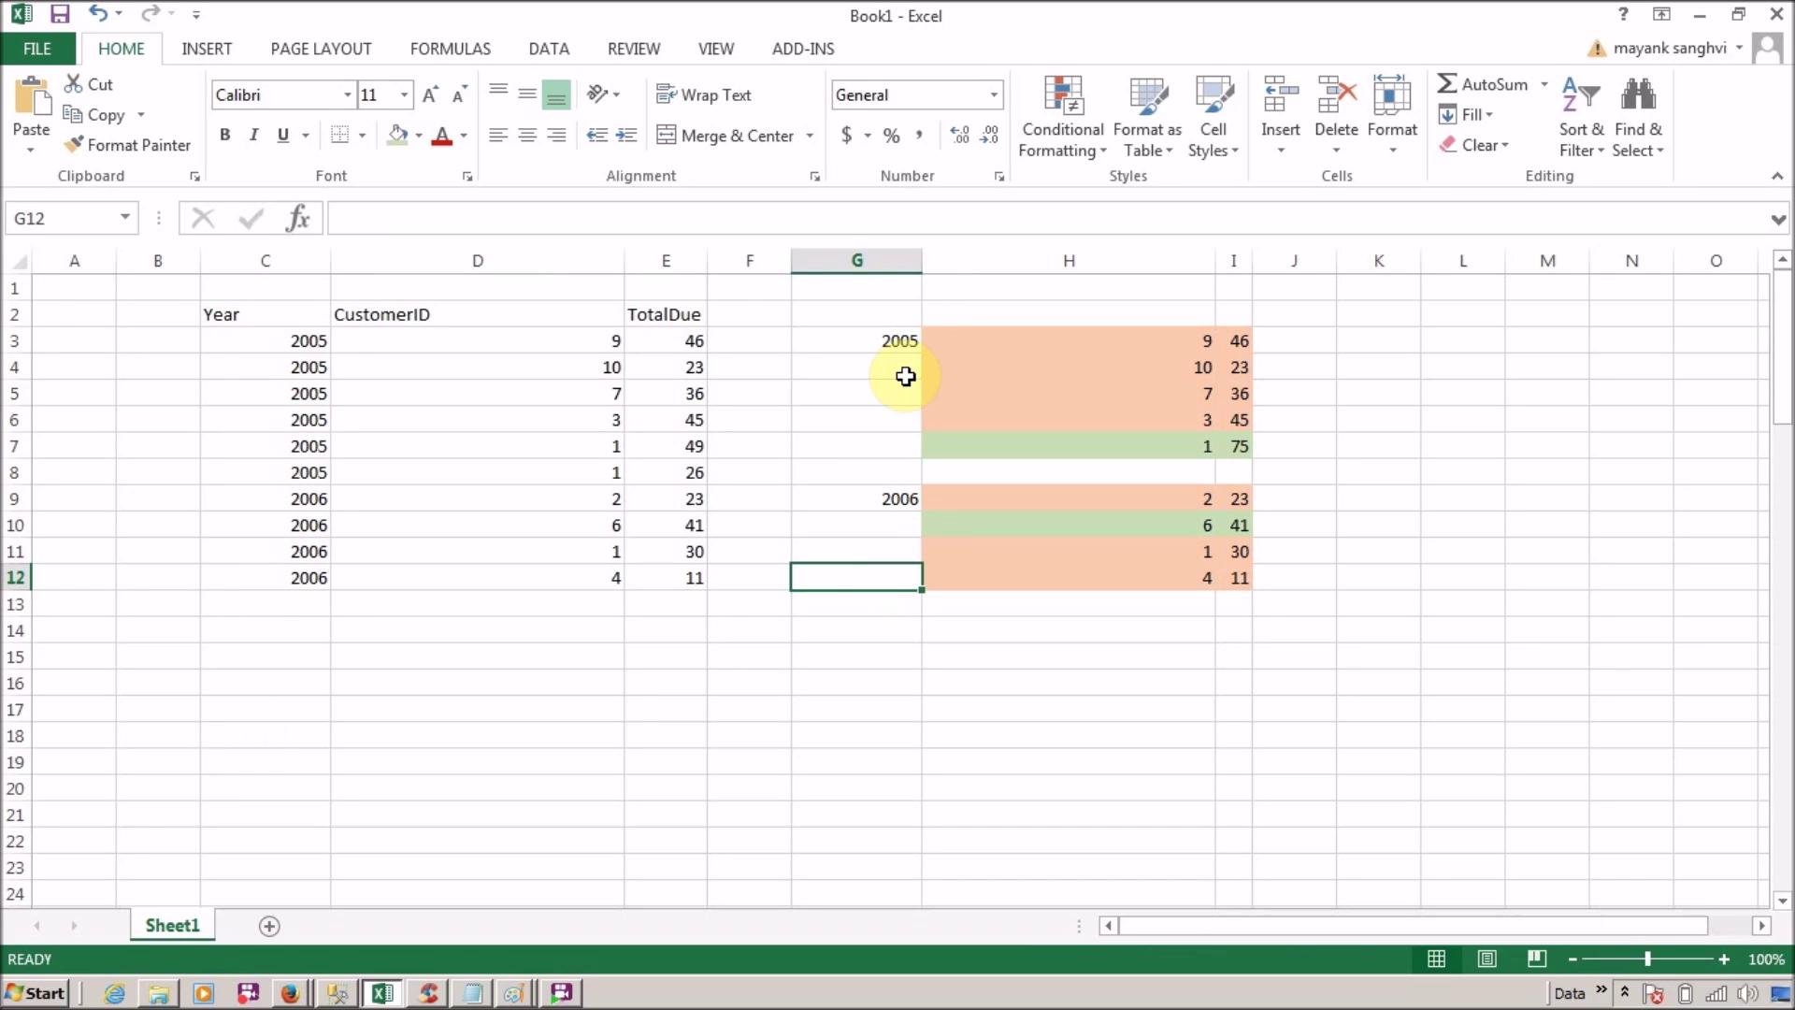
pyautogui.moveTo(898, 337); pyautogui.dragTo(1220, 441)
pyautogui.click(1220, 441)
pyautogui.moveTo(907, 340); pyautogui.dragTo(895, 370)
pyautogui.click(965, 297)
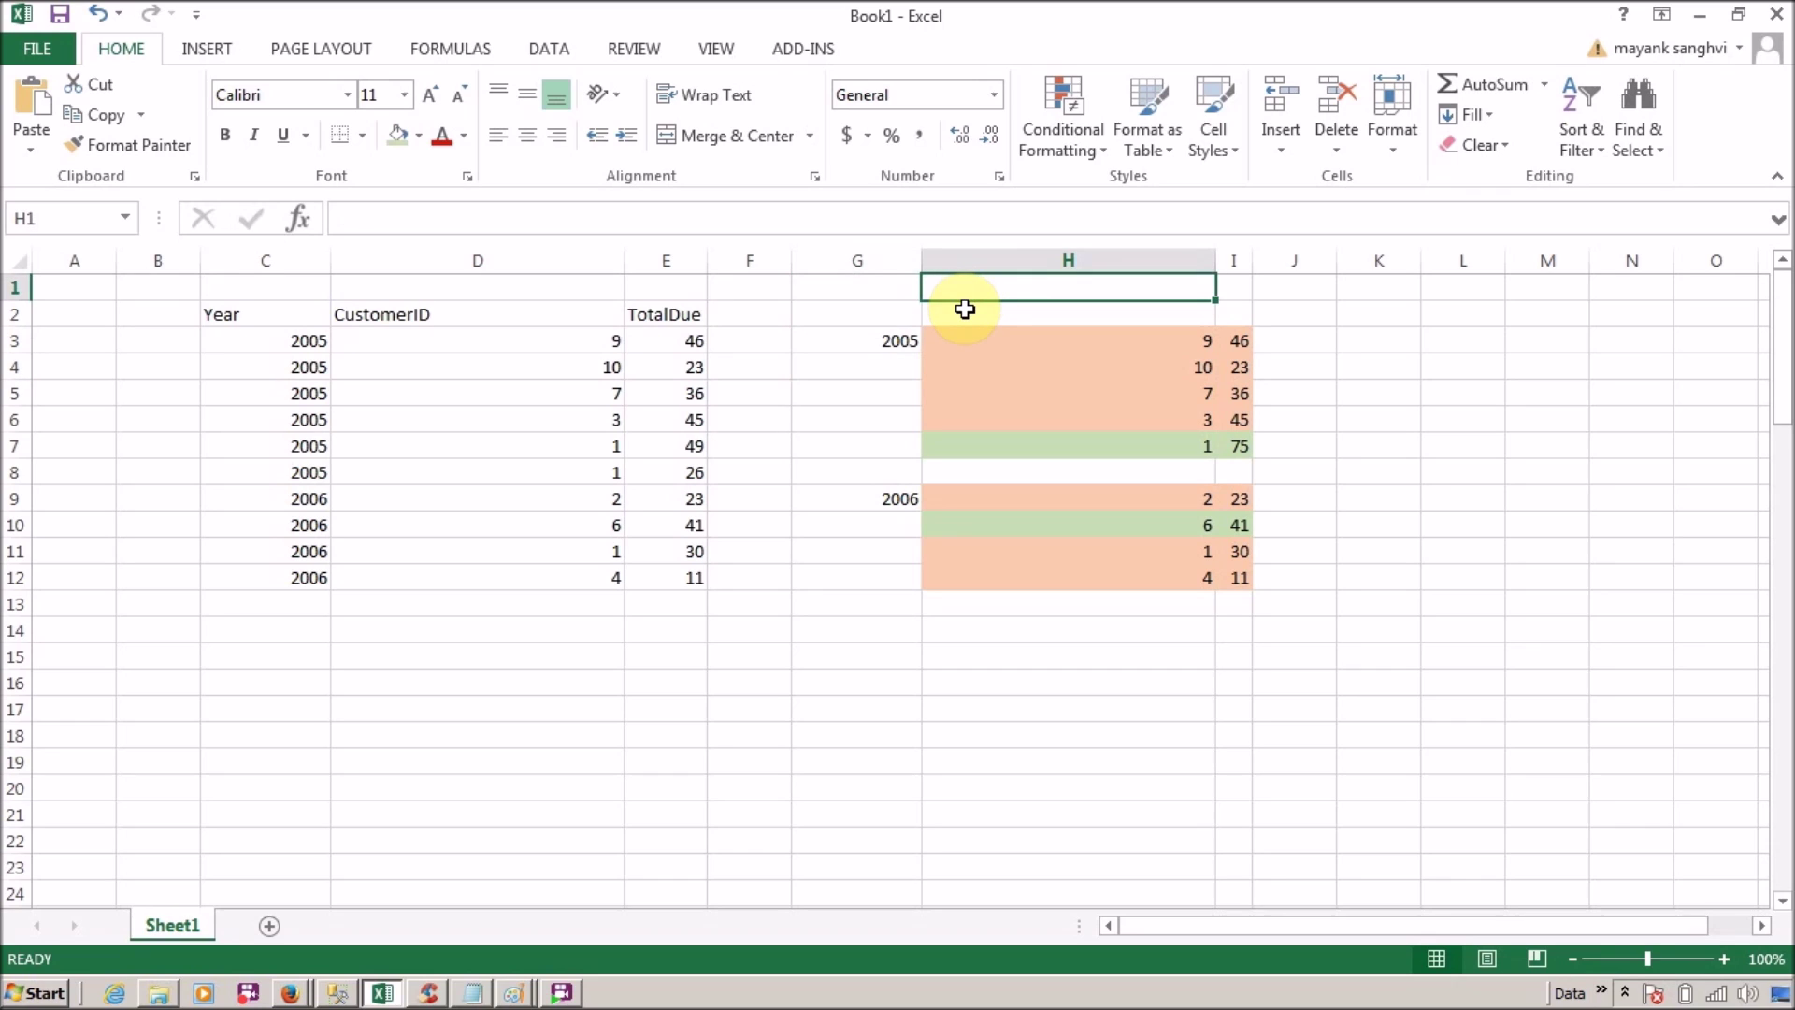
pyautogui.click(966, 311)
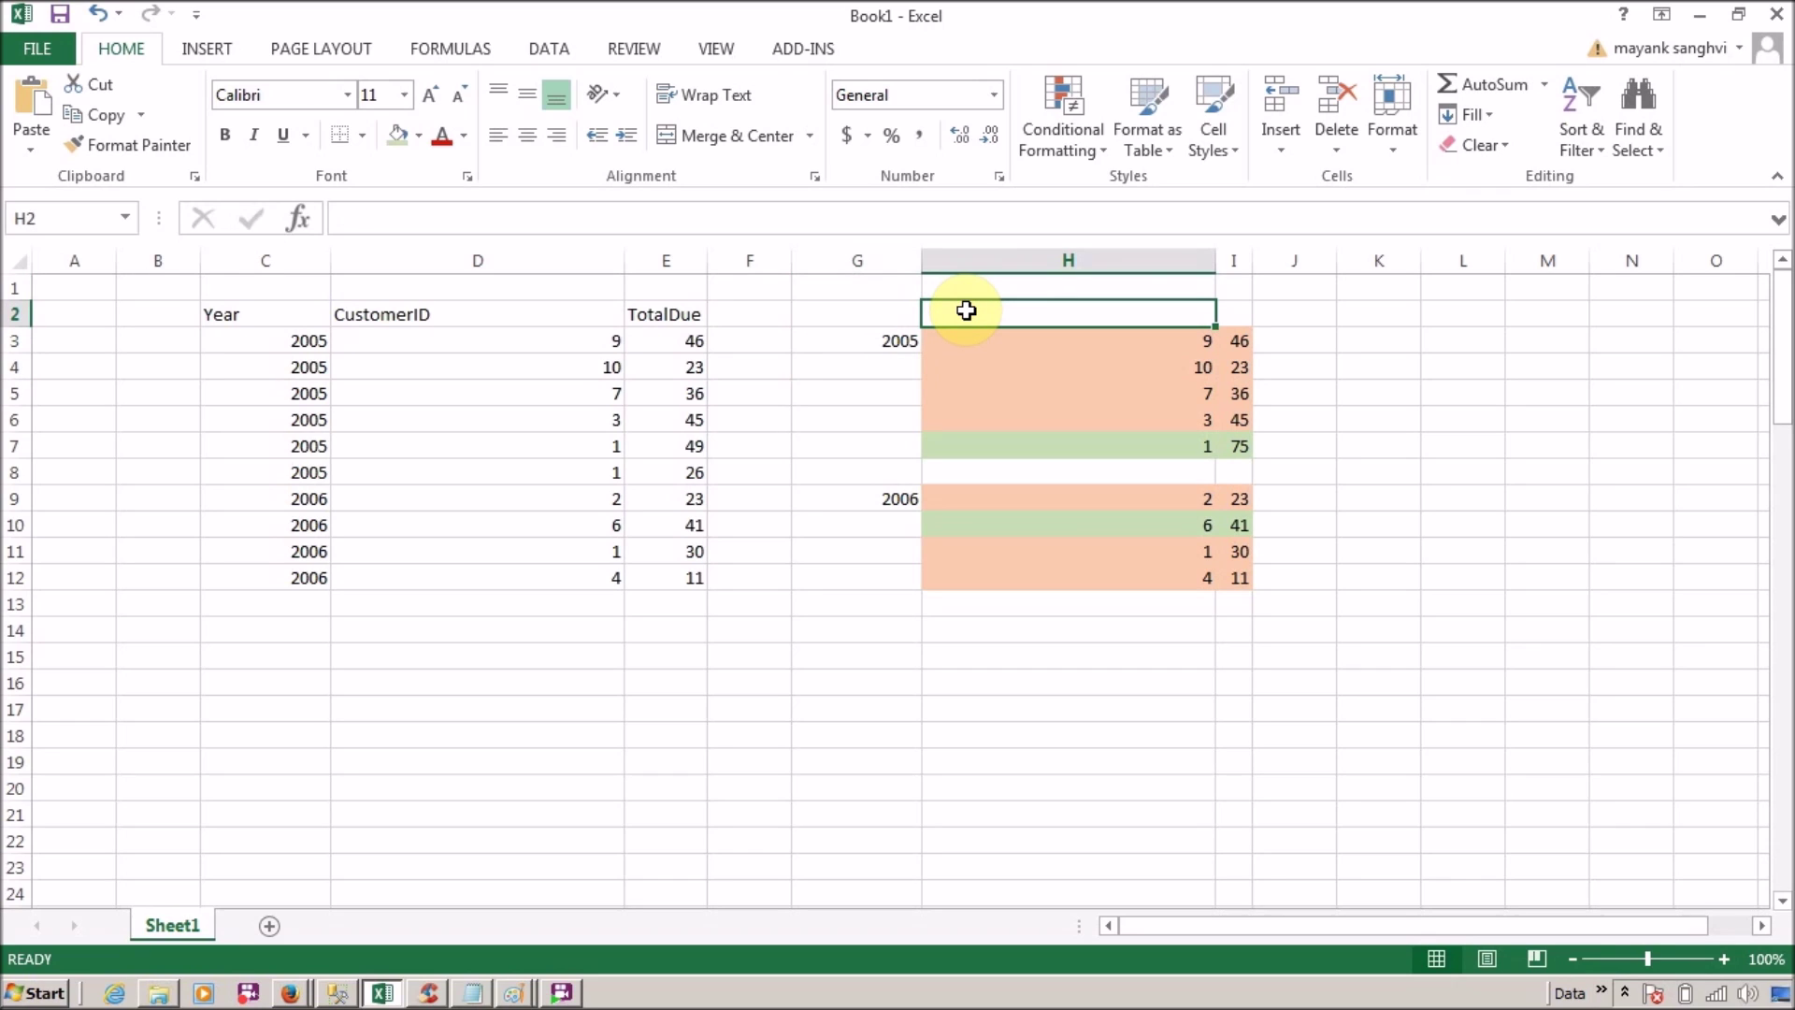
pyautogui.doubleClick(966, 310)
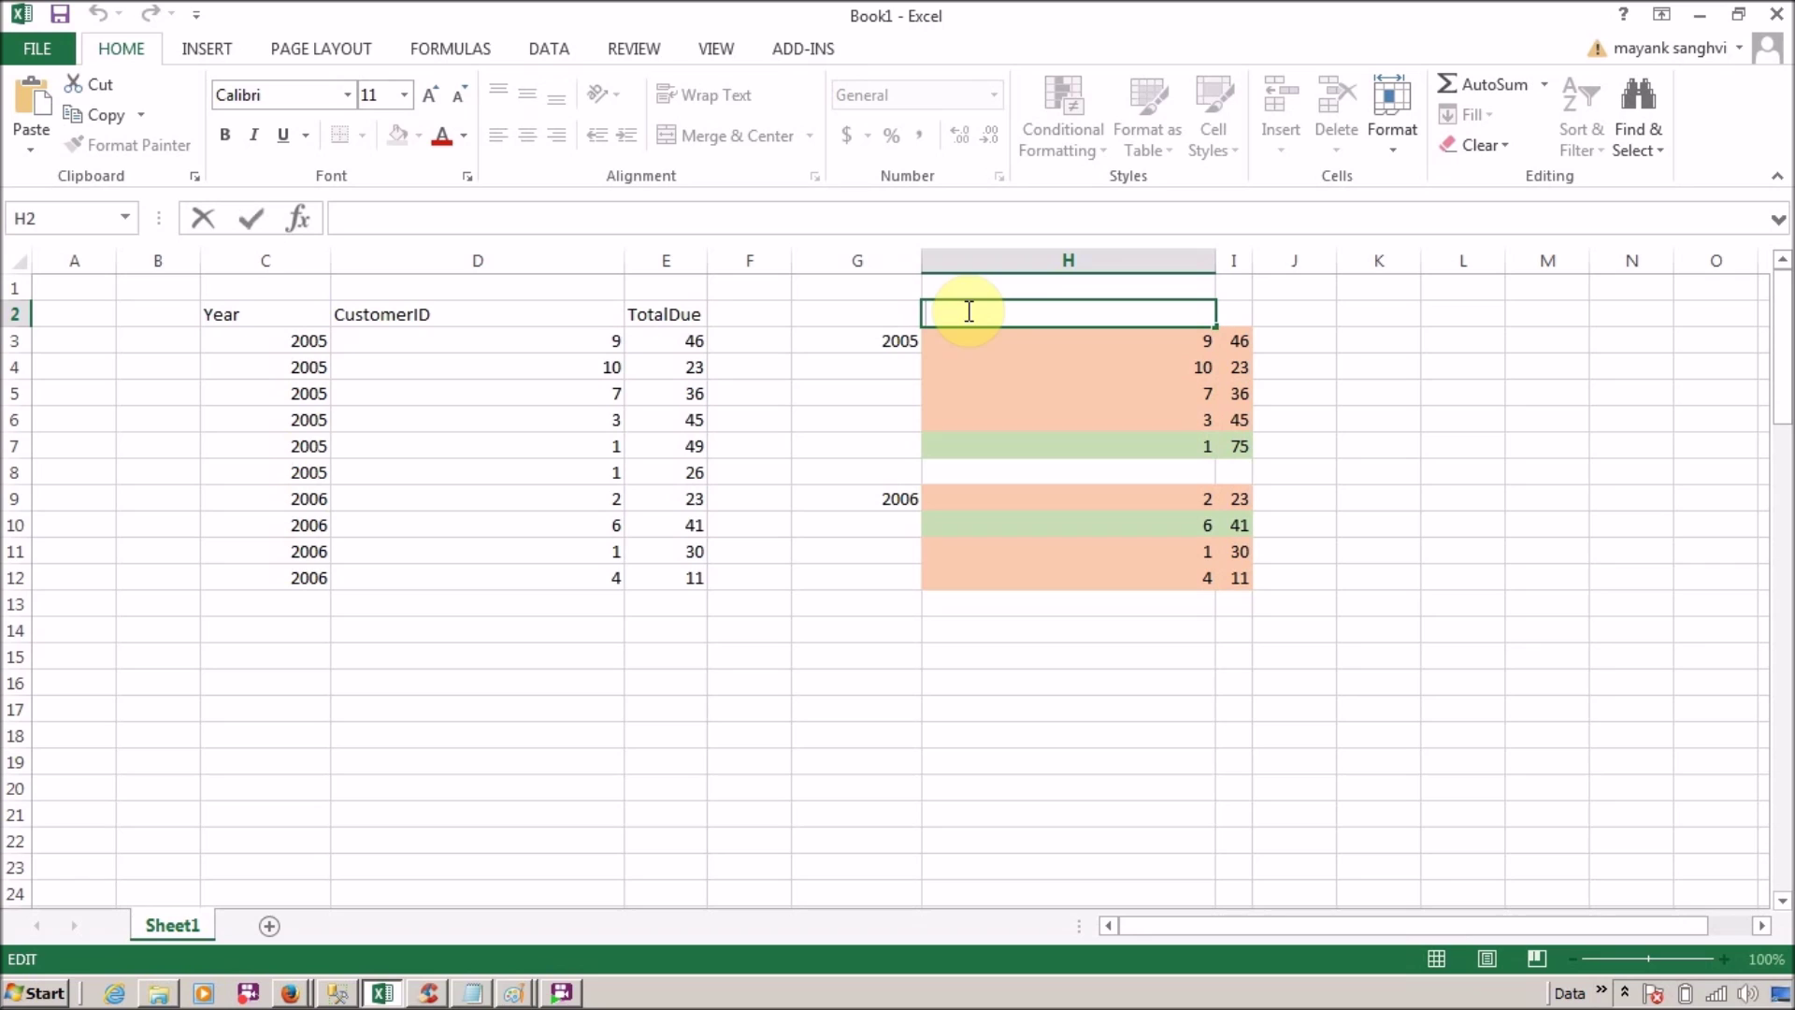
pyautogui.press('Escape')
pyautogui.click(893, 339)
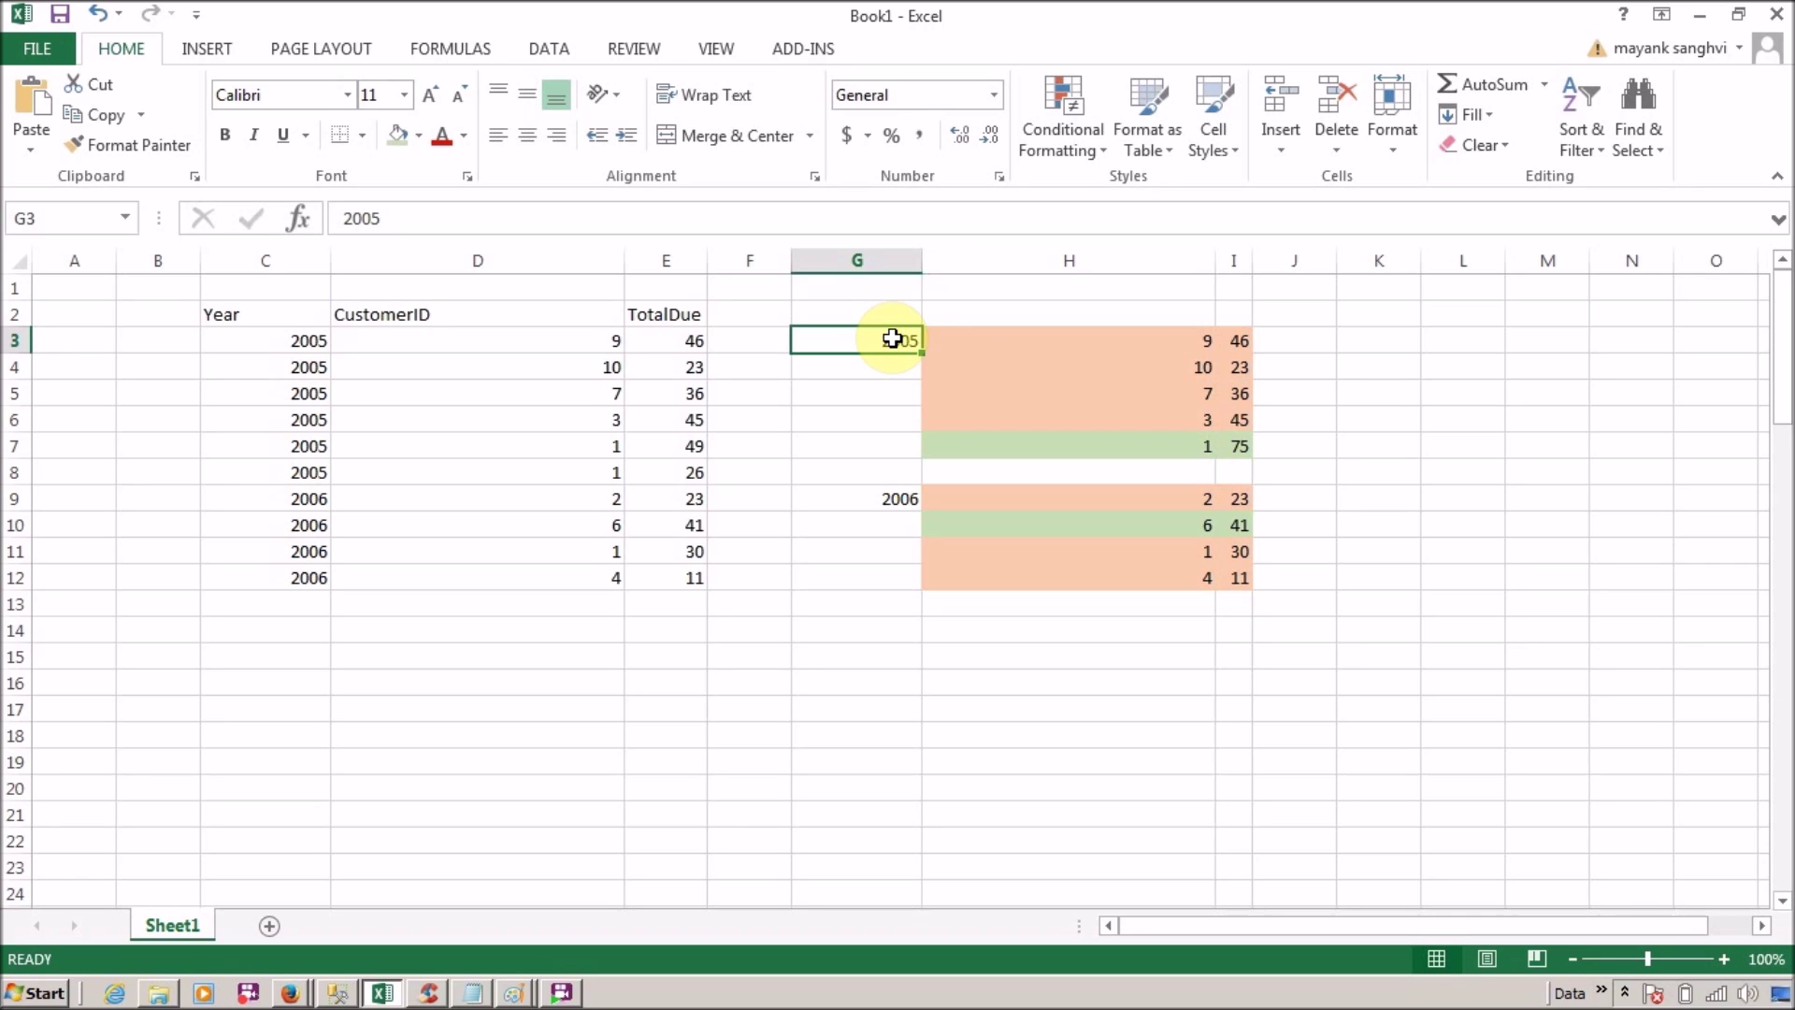
pyautogui.keyDown('shift'); pyautogui.click(1087, 448); pyautogui.keyUp('shift')
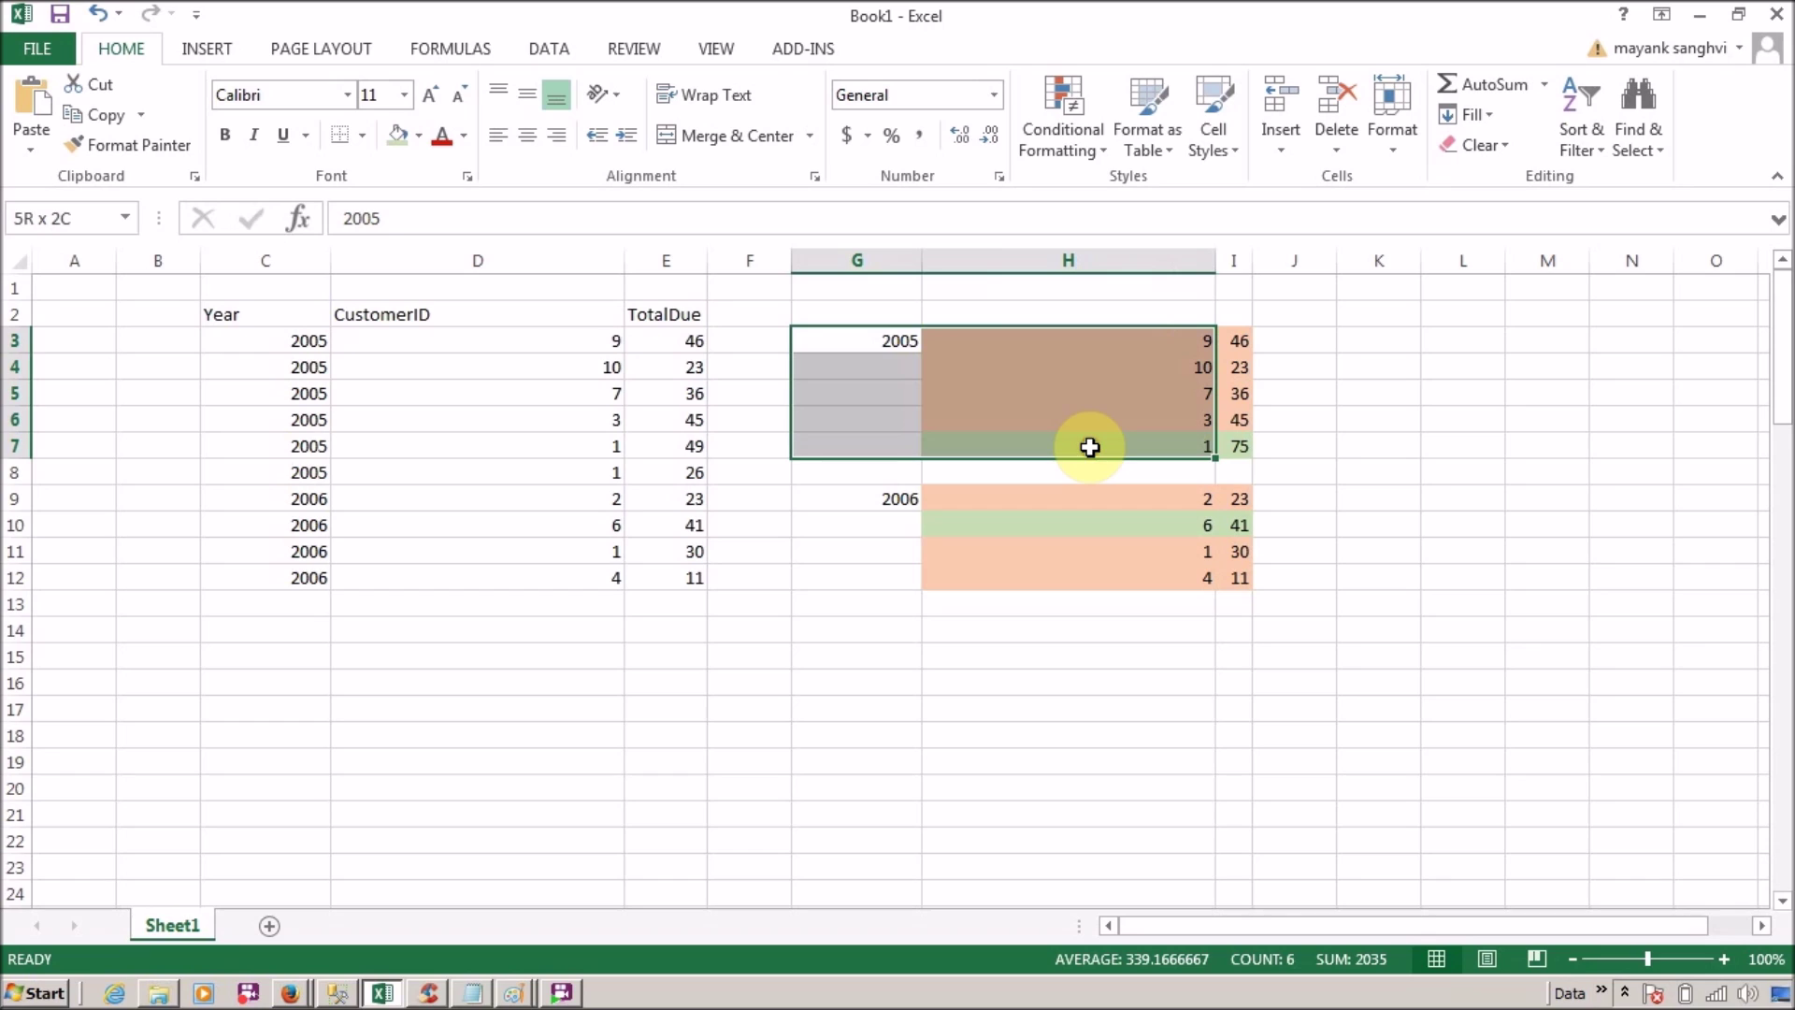
pyautogui.click(1231, 467)
pyautogui.click(885, 491)
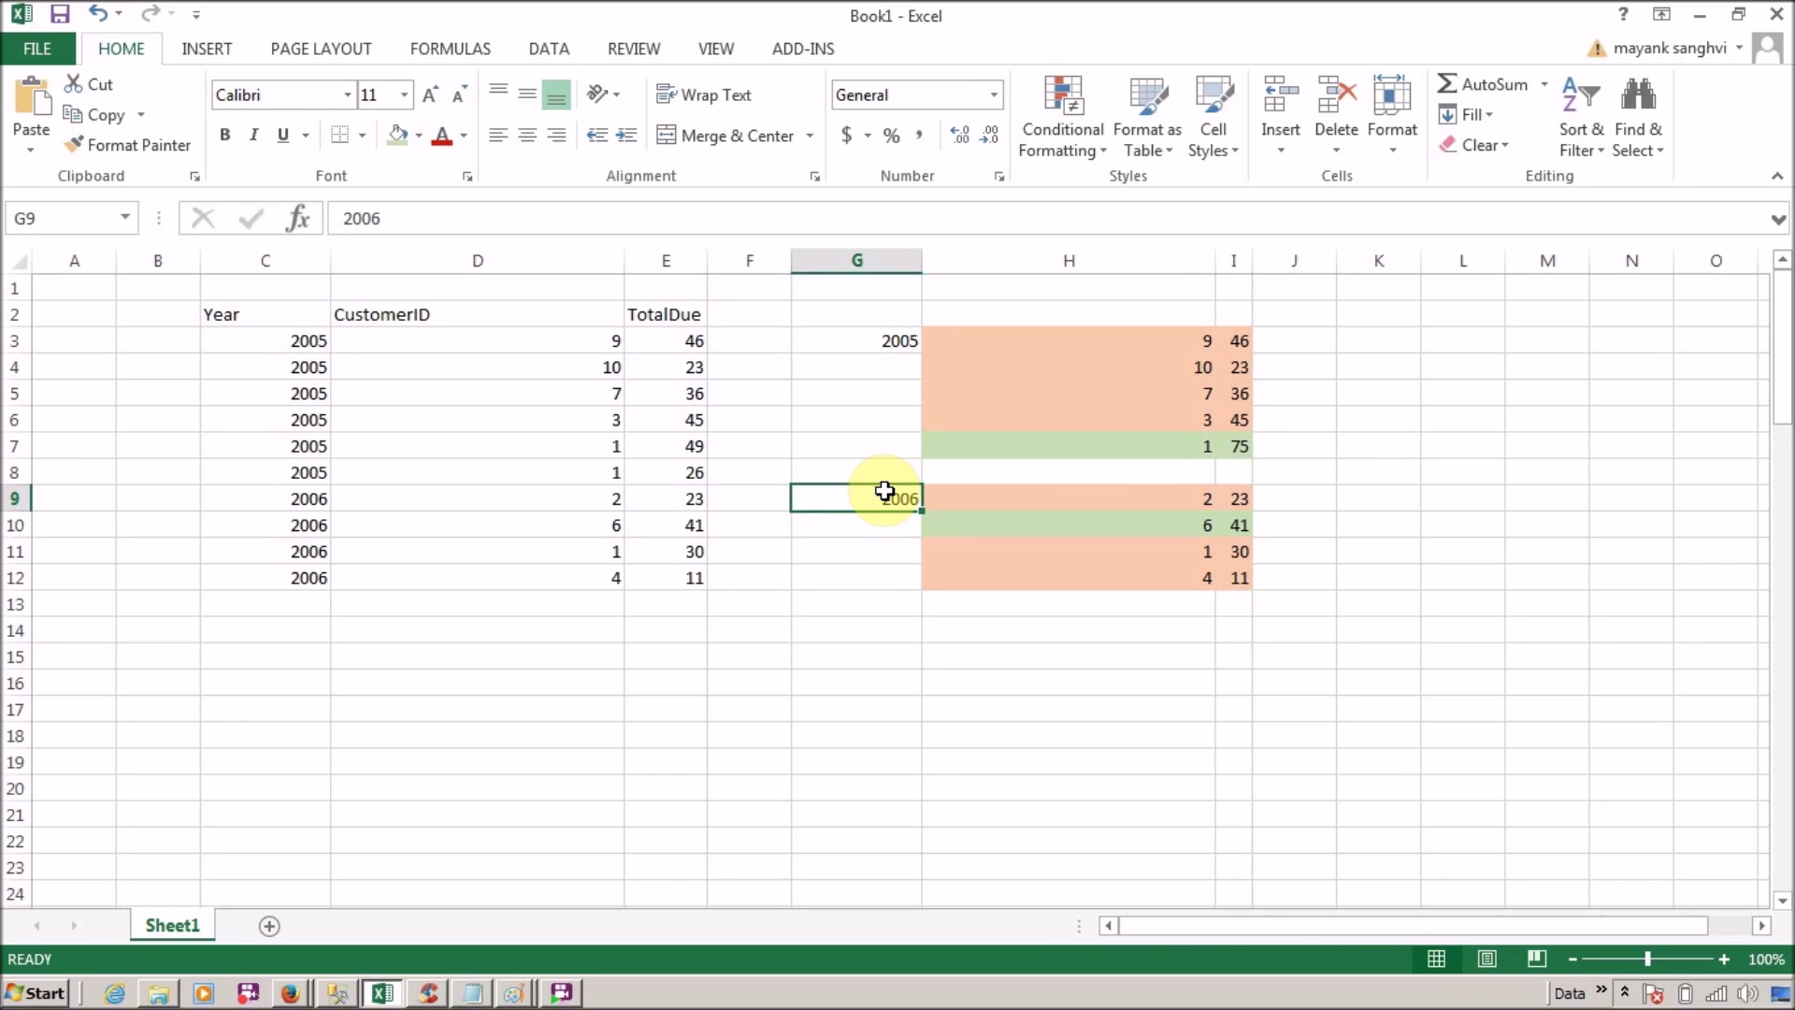
pyautogui.click(1069, 519)
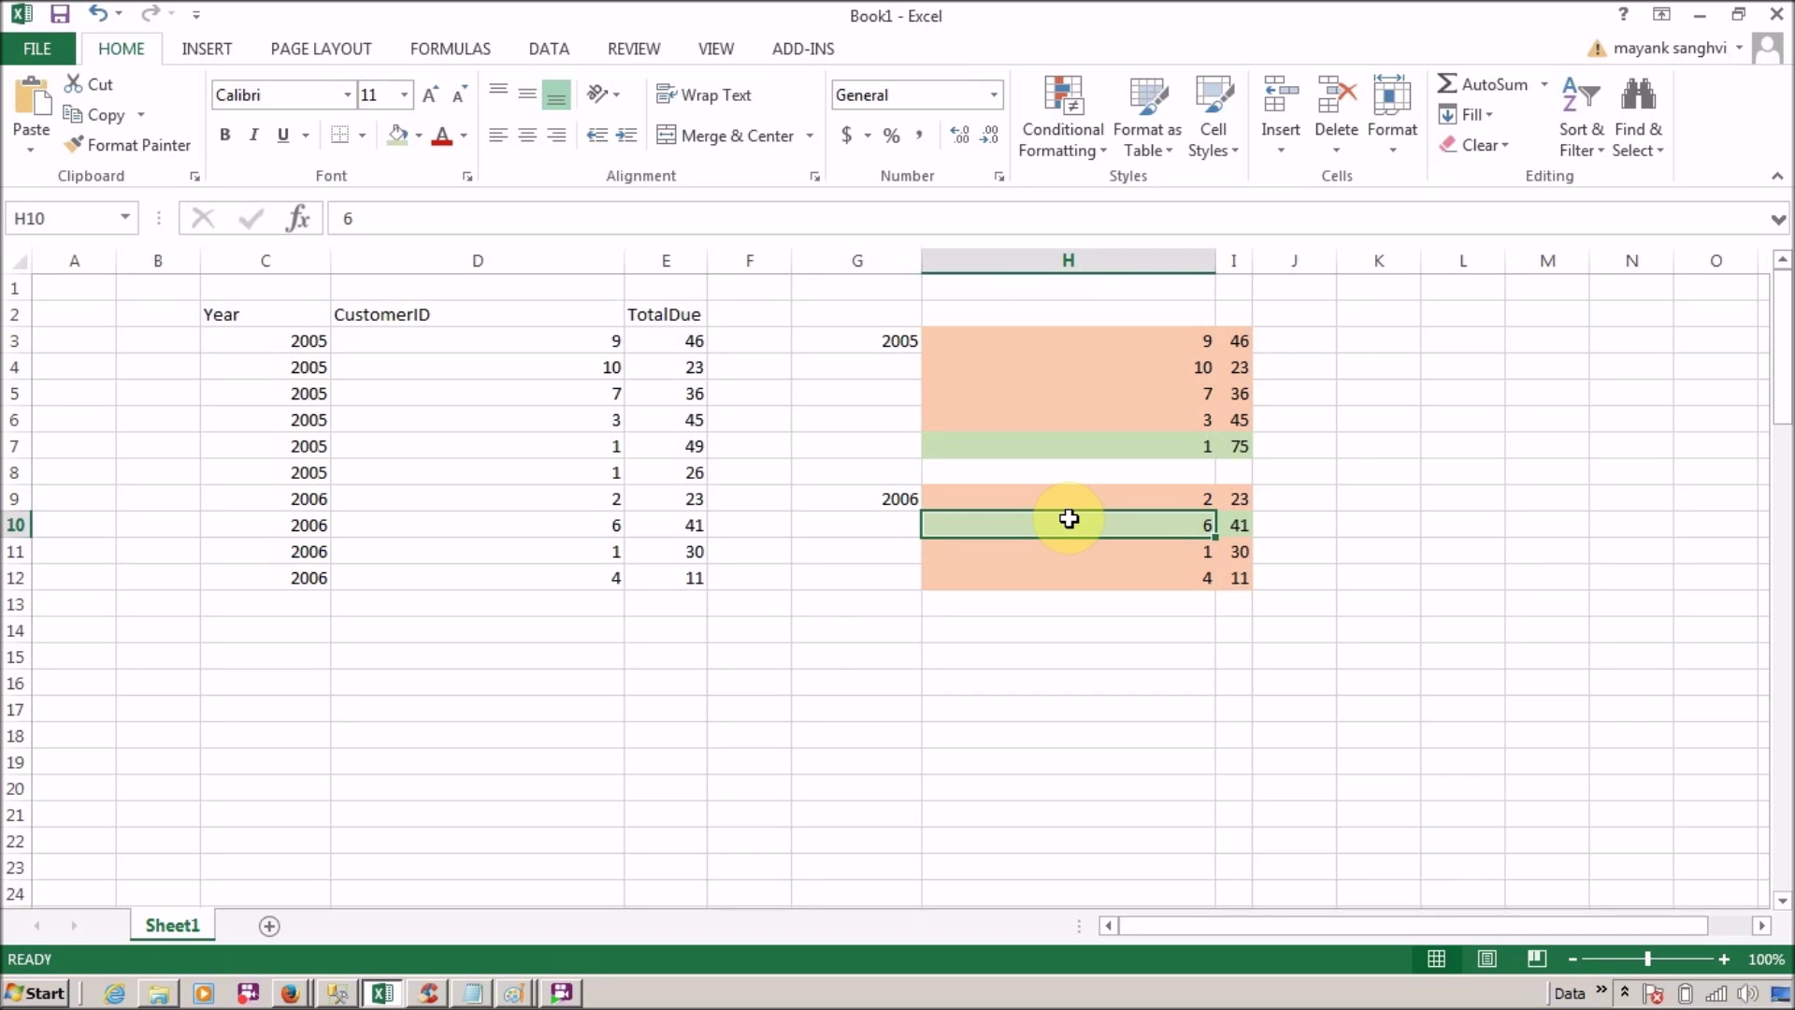